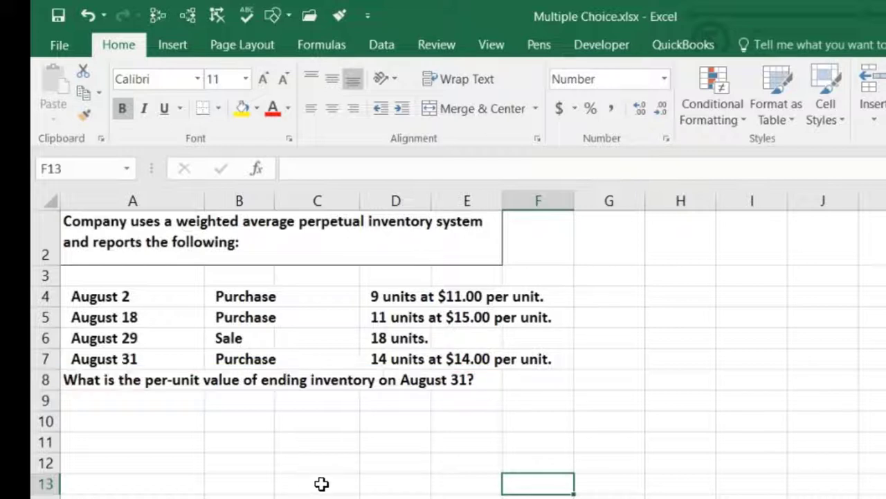
Step: Apply All Borders to cells B10 through G10 beneath the inventory question
{"action": "left_click", "coordinate": [256, 421]}
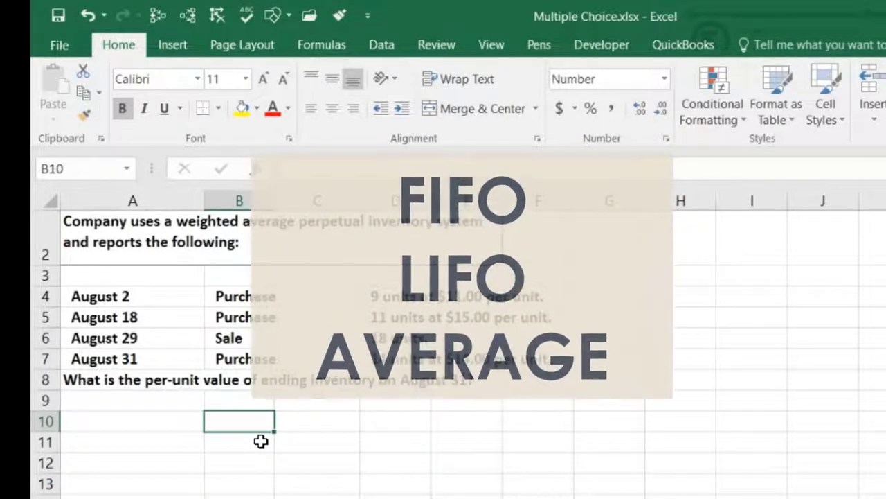
{"action": "left_click", "coordinate": [260, 423]}
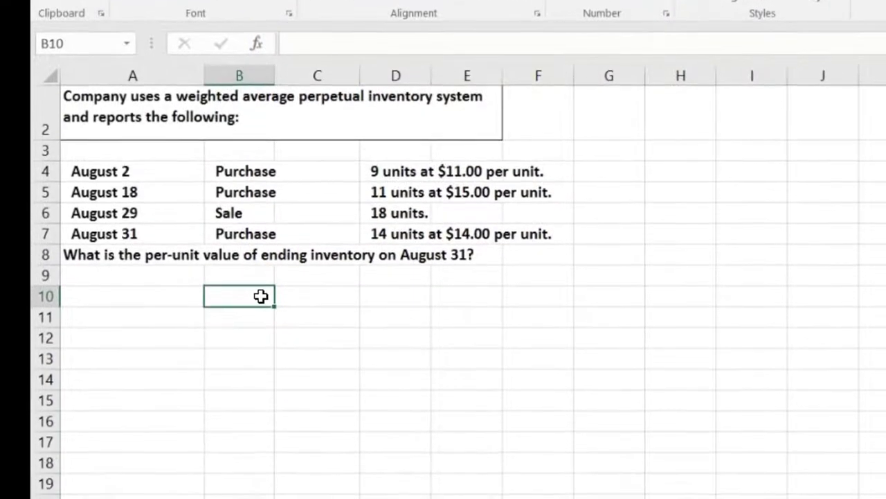
{"action": "left_click_drag", "start_coordinate": [260, 296], "coordinate": [378, 299]}
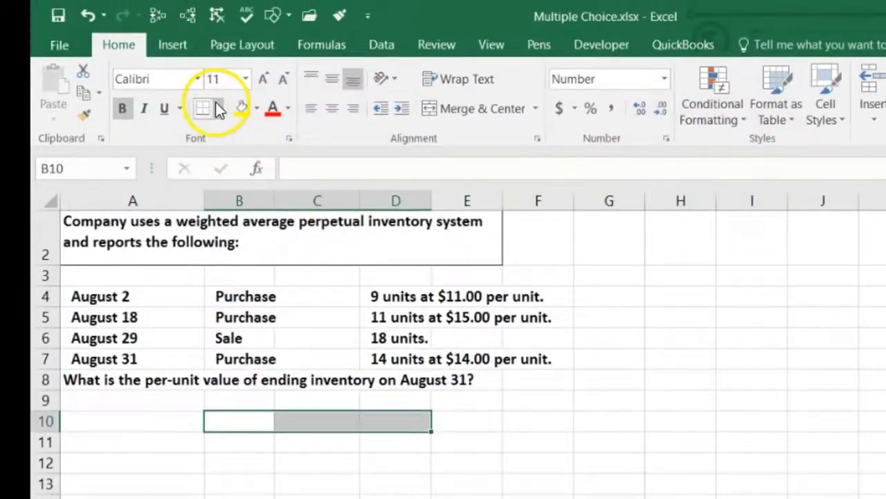
{"action": "left_click", "coordinate": [217, 107]}
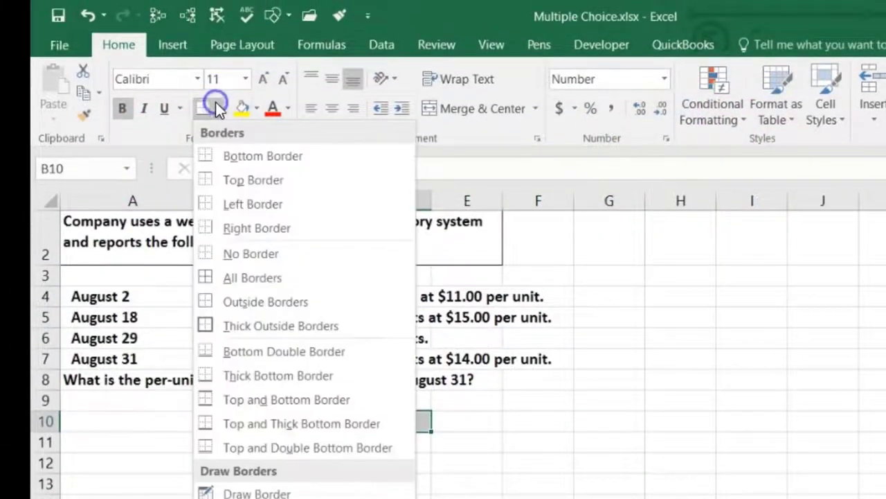
{"action": "left_click", "coordinate": [231, 270]}
{"action": "left_click_drag", "start_coordinate": [461, 426], "coordinate": [633, 430]}
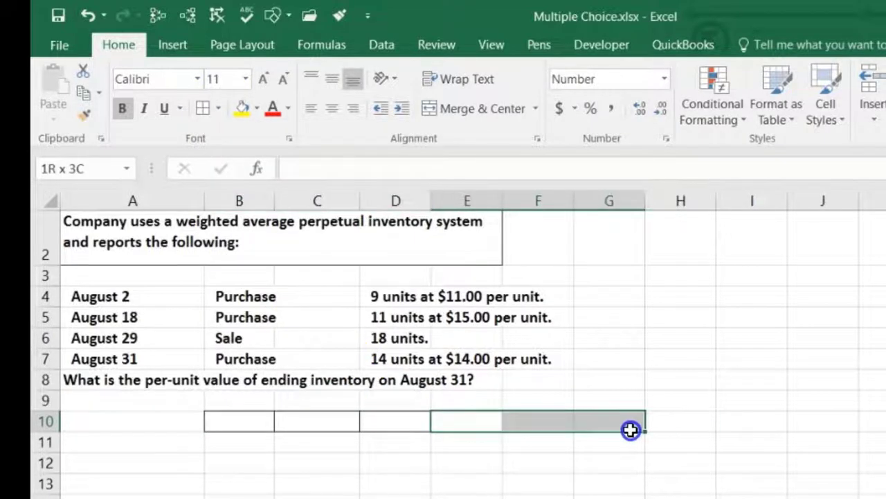
{"action": "left_click", "coordinate": [409, 475]}
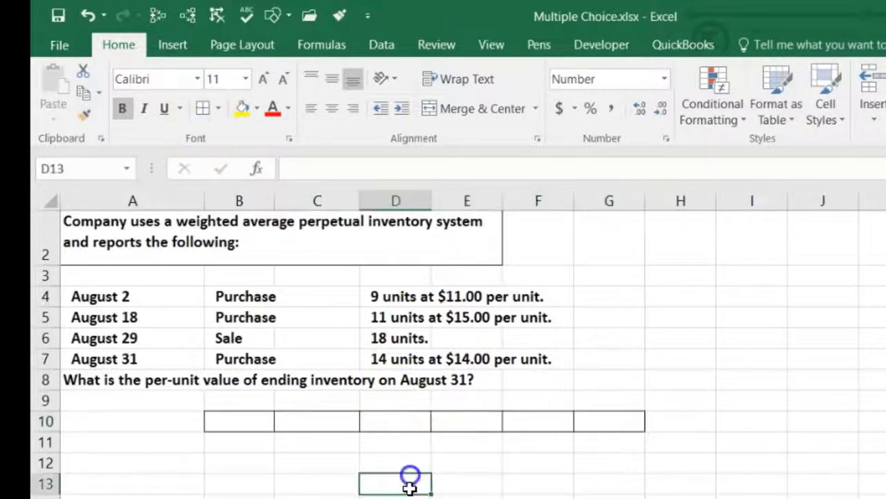
{"action": "left_click", "coordinate": [461, 420]}
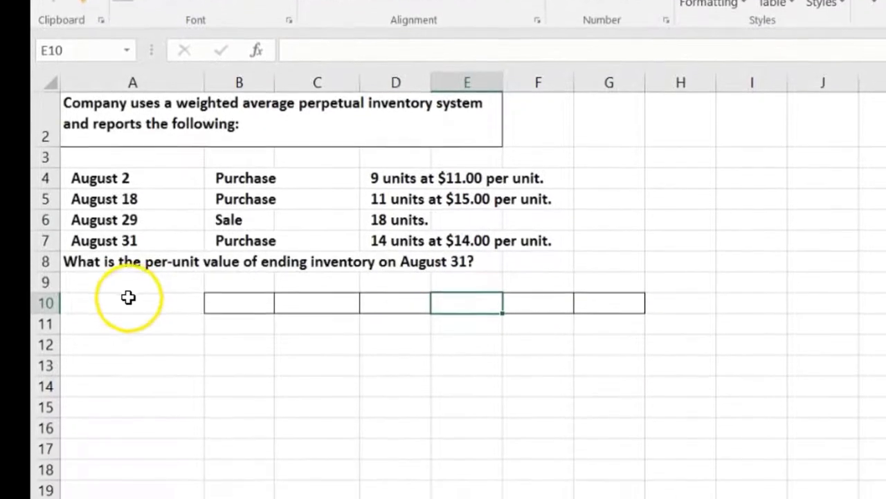
Step: Record the August 2 purchase in row 10: label A10 Purchase, enter 9 units in E10 and unit cost 11 in F10
{"action": "left_click", "coordinate": [125, 367]}
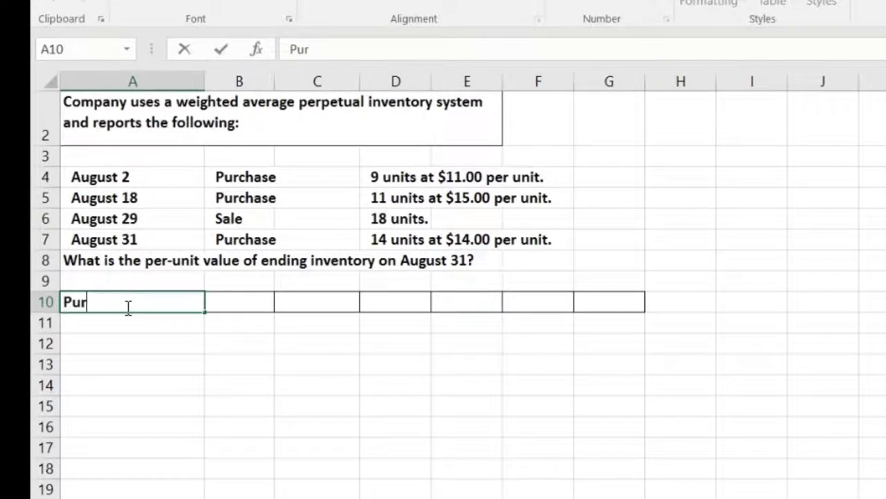
{"action": "key", "text": "Right"}
{"action": "key", "text": "Right"}
{"action": "key", "text": "Right"}
{"action": "key", "text": "Right"}
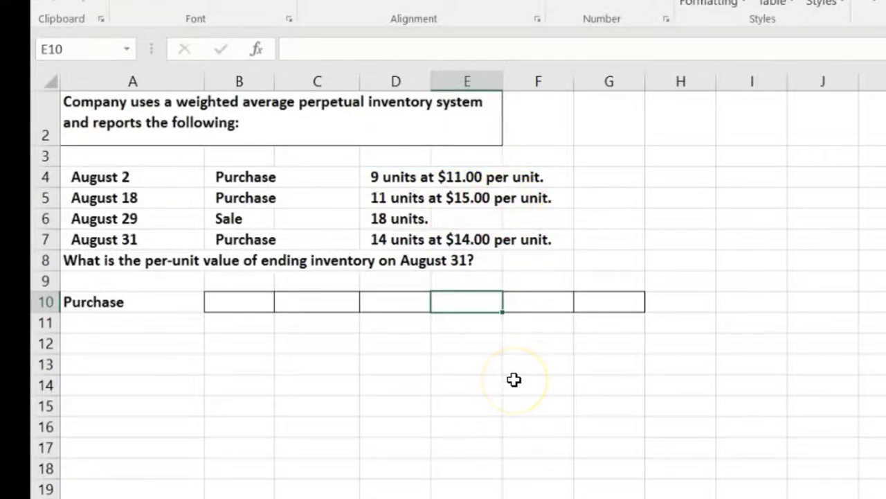
{"action": "key", "text": "Tab"}
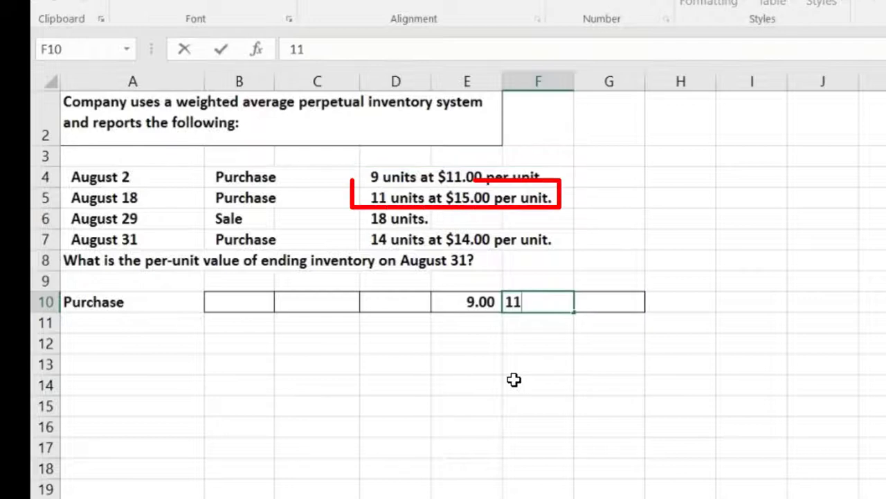
{"action": "key", "text": "Tab"}
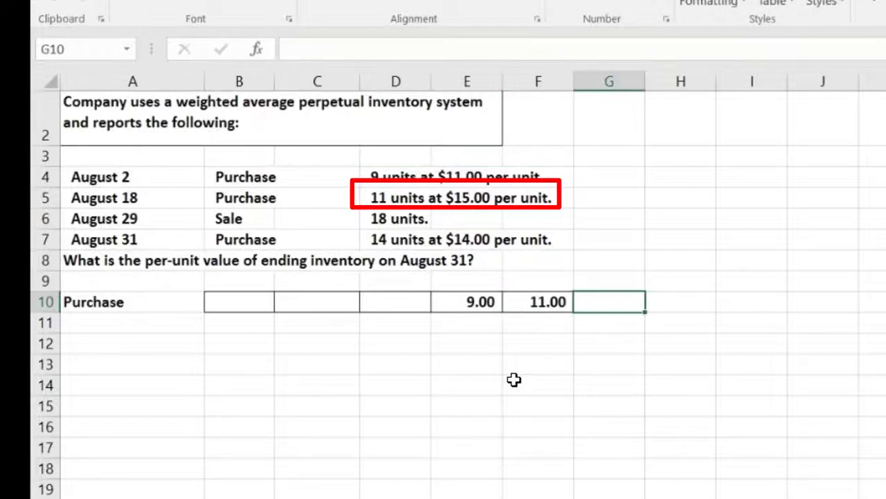
Step: Calculate the August 2 purchase cost in G10 with the formula =E10*F10
{"action": "left_click", "coordinate": [476, 302]}
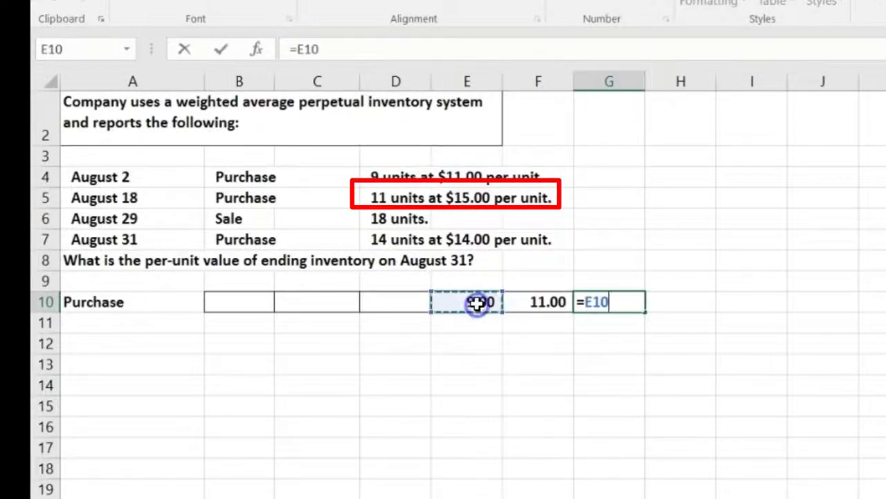
{"action": "type", "text": "*"}
{"action": "left_click", "coordinate": [556, 302]}
{"action": "key", "text": "Return"}
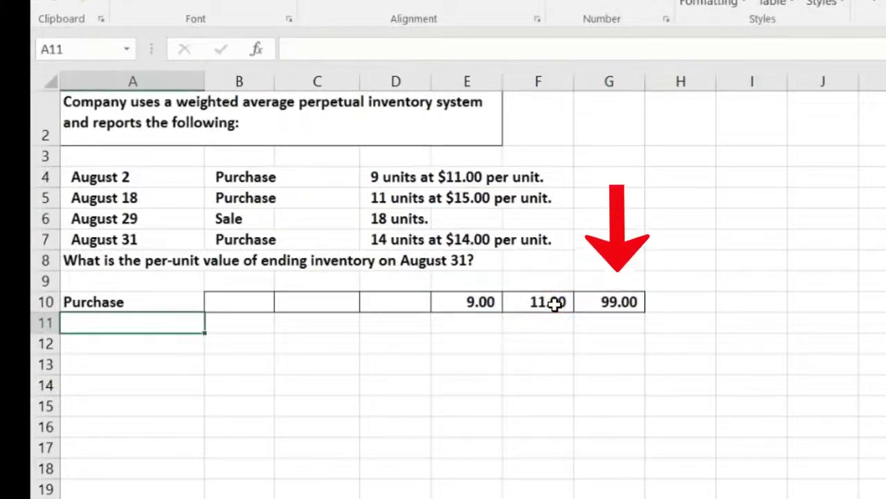
{"action": "left_click", "coordinate": [540, 310]}
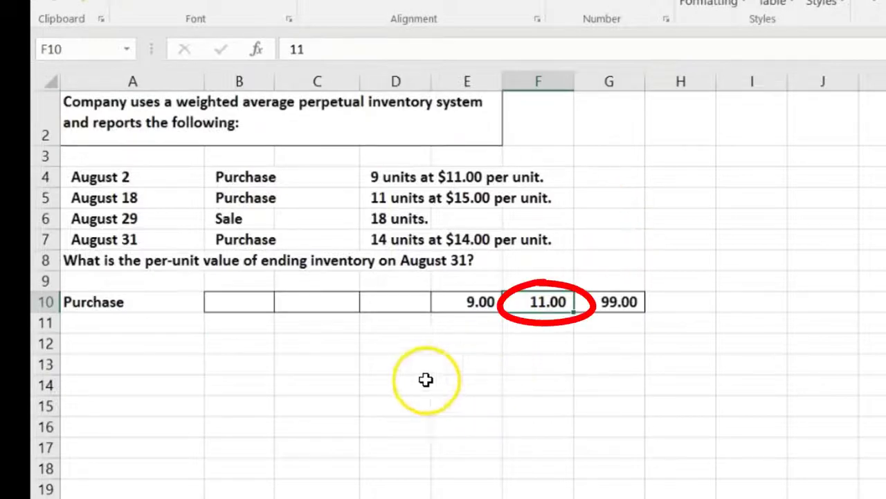
Step: Record the August 18 purchase in row 11: label A11 Purchase, enter 11 units in E11 and unit cost 15 in F11
{"action": "left_click", "coordinate": [129, 323]}
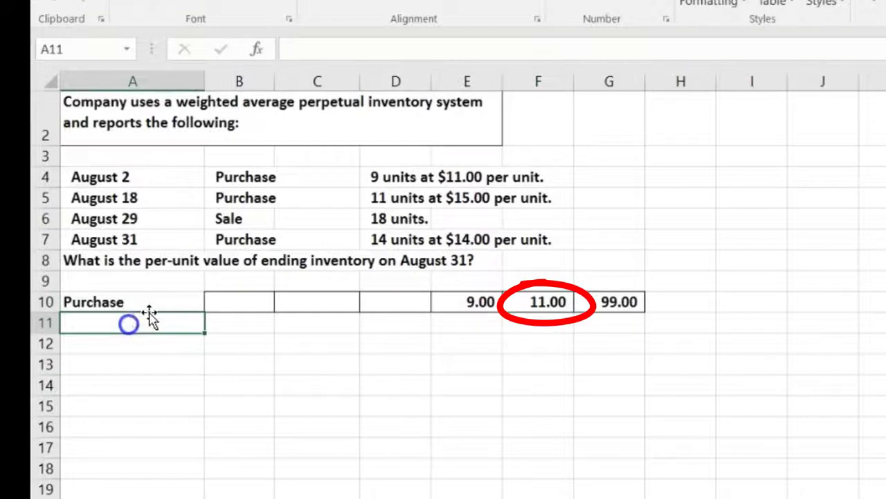
{"action": "left_click", "coordinate": [208, 198]}
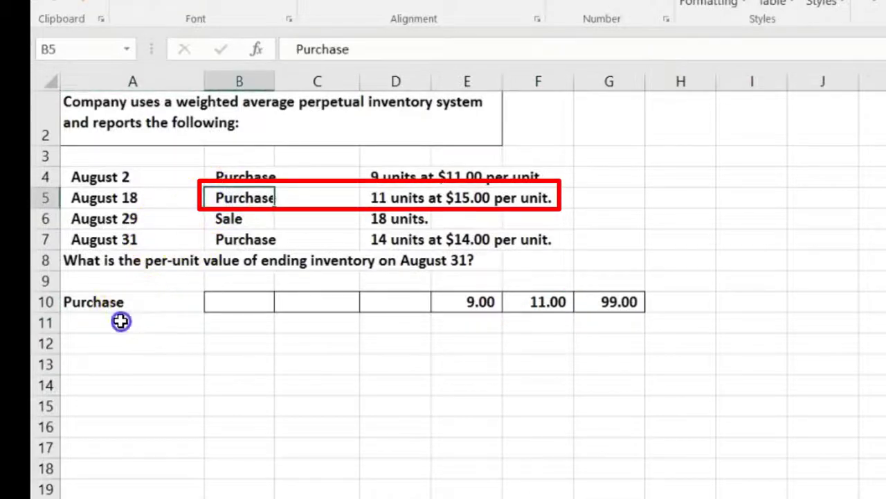
{"action": "left_click", "coordinate": [121, 321]}
{"action": "type", "text": "Purchase"}
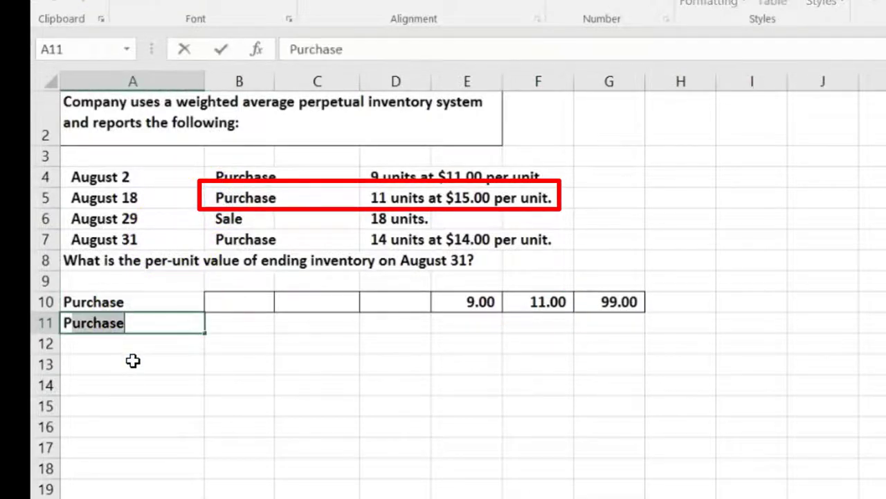
{"action": "key", "text": "Tab"}
{"action": "key", "text": "Tab"}
{"action": "key", "text": "Tab"}
{"action": "key", "text": "Tab"}
{"action": "left_click", "coordinate": [474, 351]}
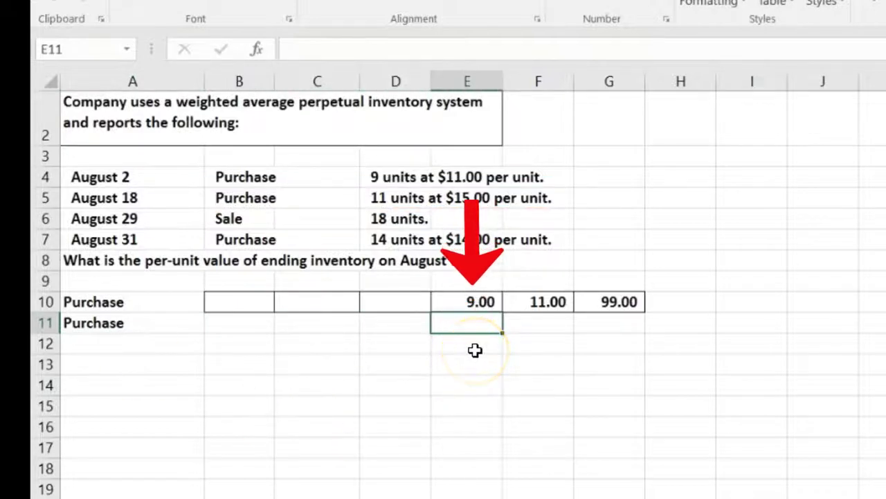
{"action": "key", "text": "Tab"}
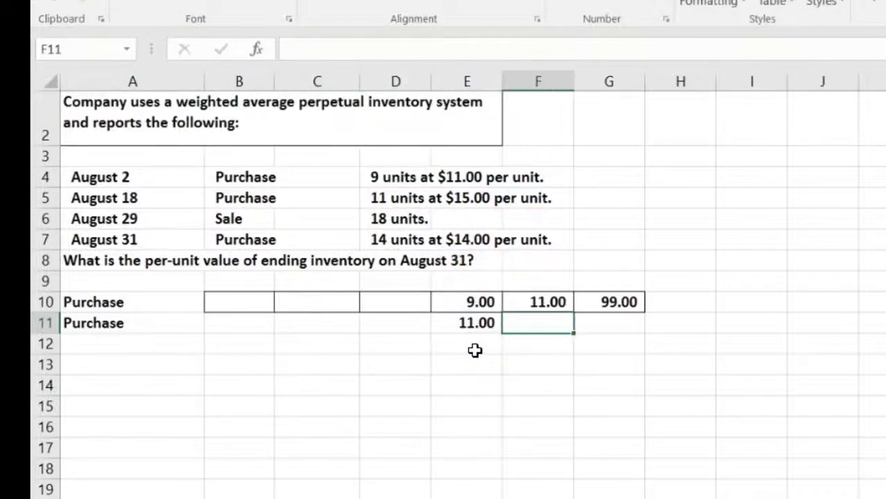
{"action": "key", "text": "Tab"}
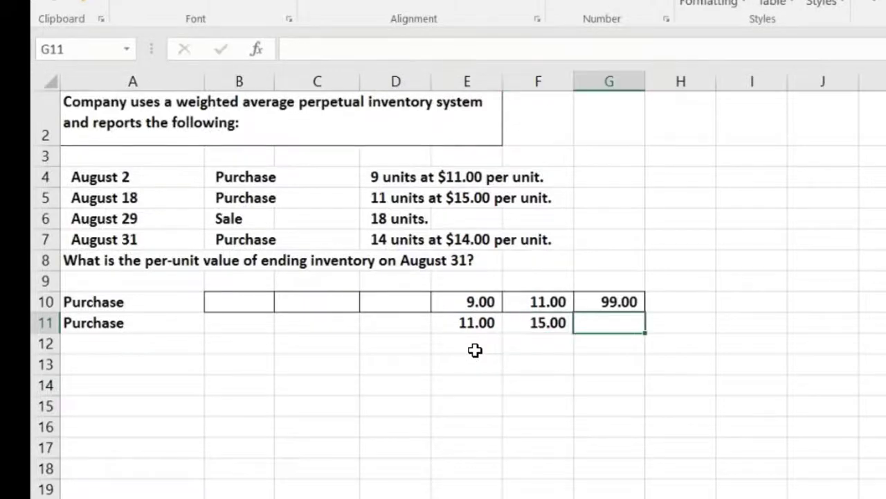
Step: Calculate the August 18 purchase cost in G11 with the formula =E11*F11
{"action": "left_click", "coordinate": [475, 320]}
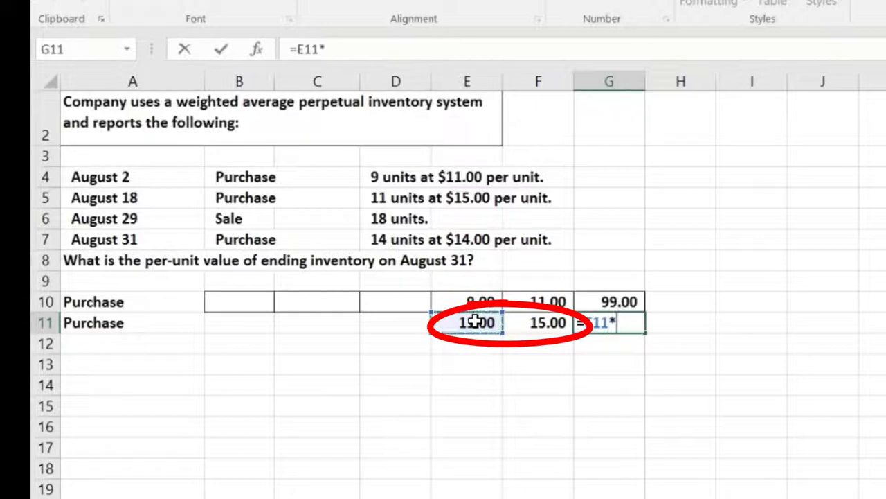
{"action": "type", "text": "*"}
{"action": "left_click", "coordinate": [539, 324]}
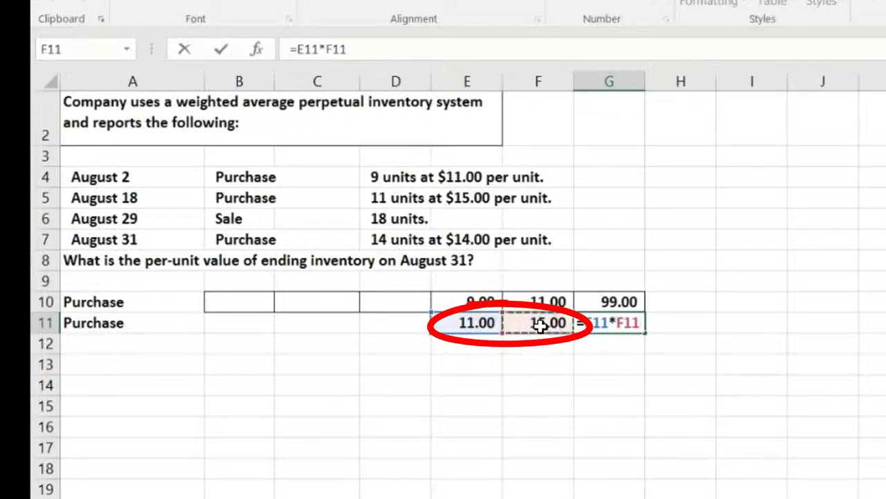
{"action": "key", "text": "Return"}
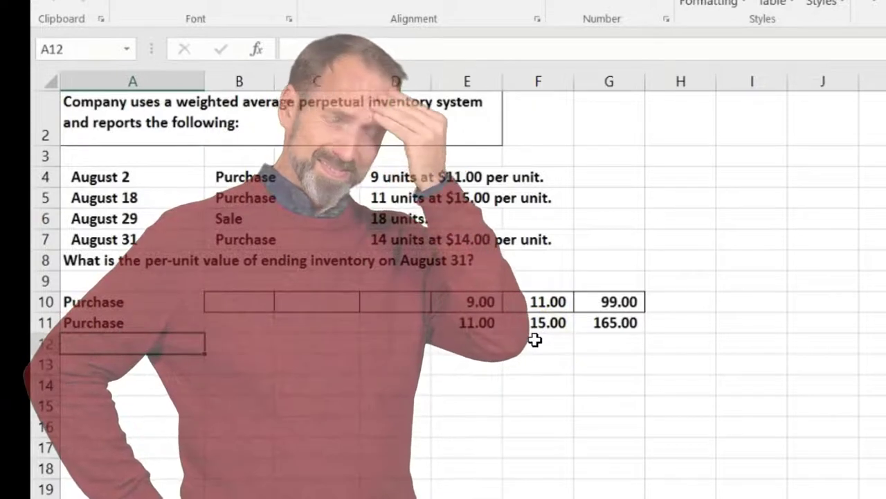
{"action": "left_click", "coordinate": [545, 308]}
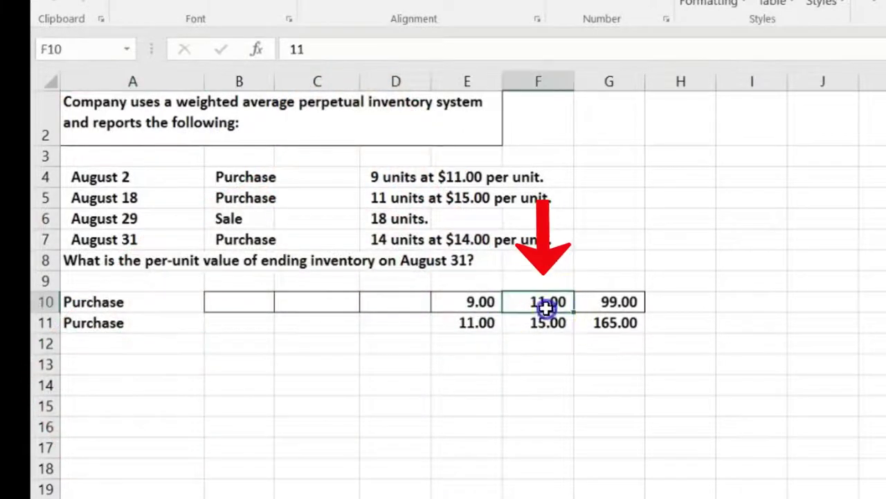
{"action": "left_click", "coordinate": [553, 323]}
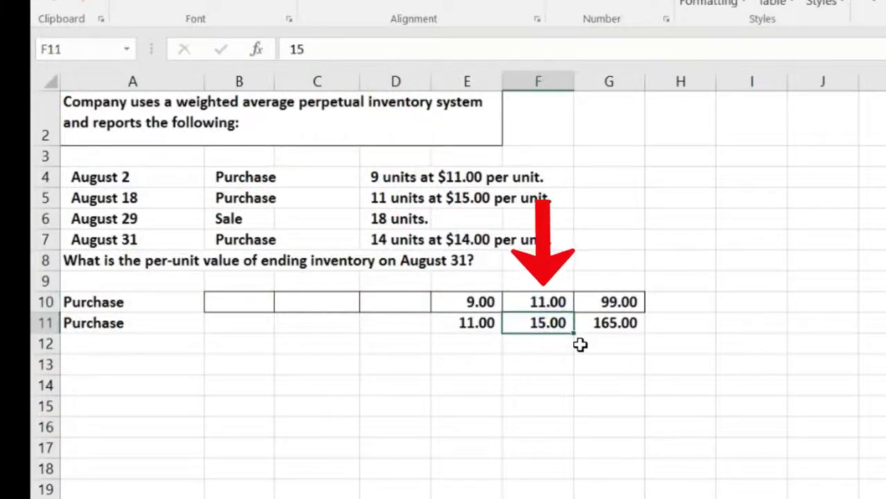
{"action": "left_click", "coordinate": [556, 323]}
Step: Total the purchased units in E12 with a SUM of E10:E11
{"action": "left_click", "coordinate": [488, 341]}
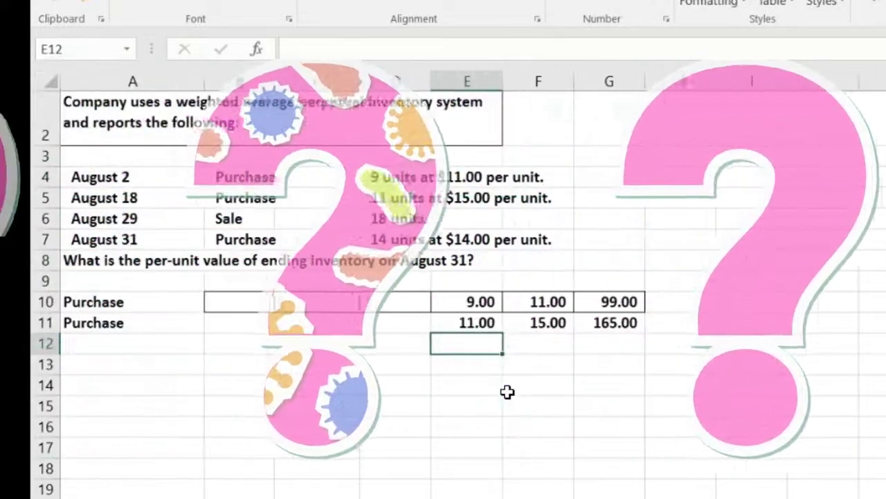
{"action": "type", "text": "="}
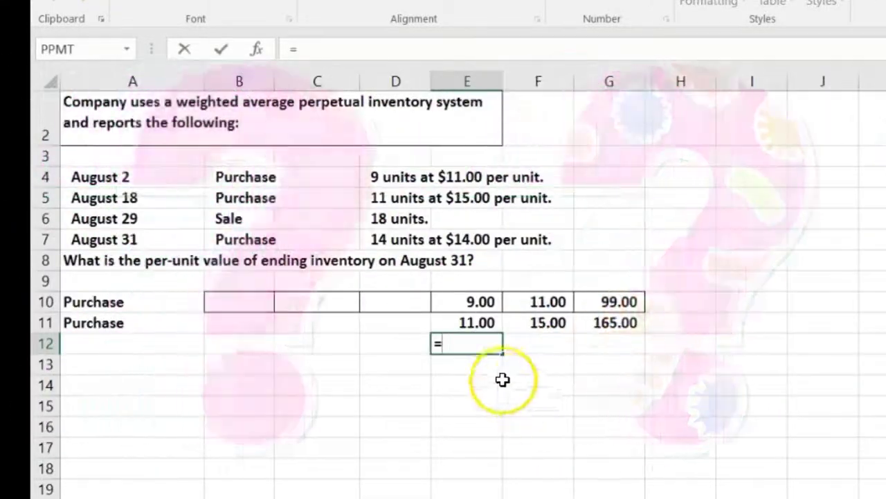
{"action": "type", "text": "sum("}
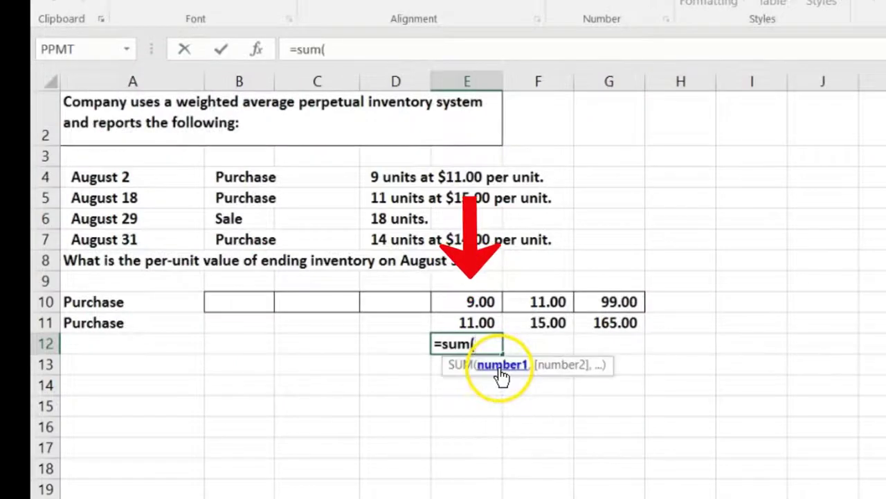
{"action": "left_click_drag", "start_coordinate": [452, 302], "coordinate": [452, 322]}
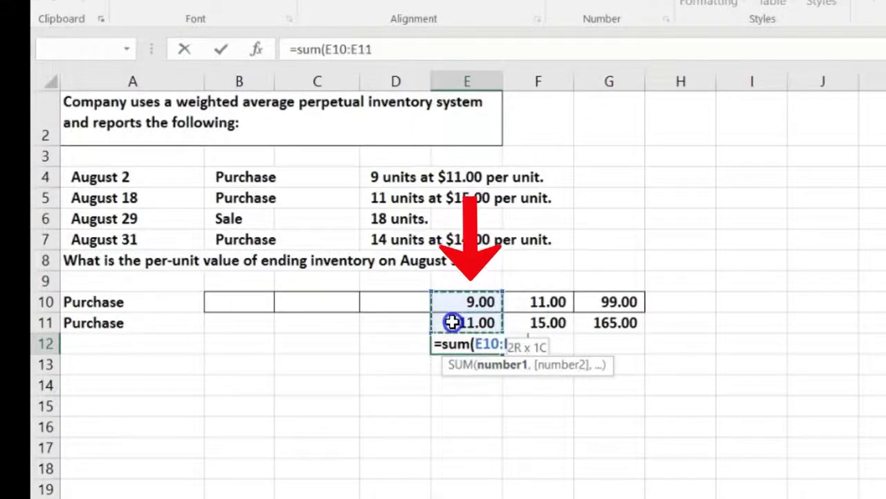
{"action": "key", "text": "Return"}
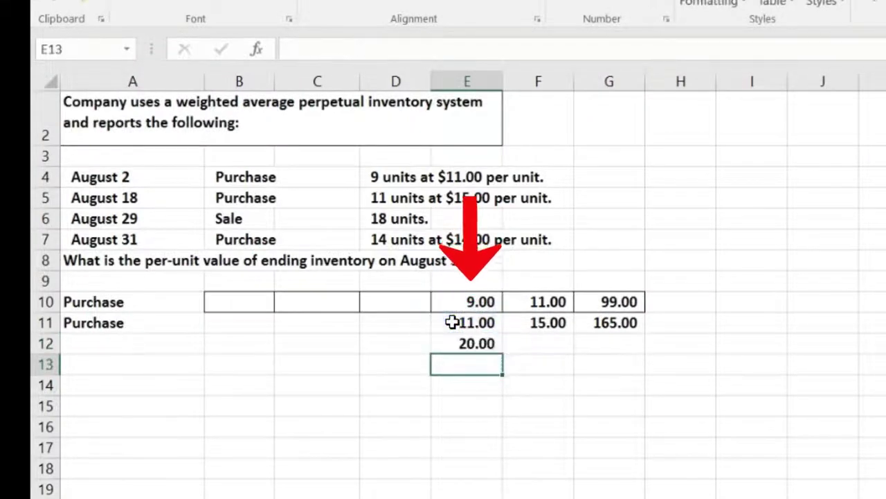
Step: Total the purchase costs in G12 with a SUM of G10:G11
{"action": "key", "text": "Up"}
{"action": "key", "text": "Right"}
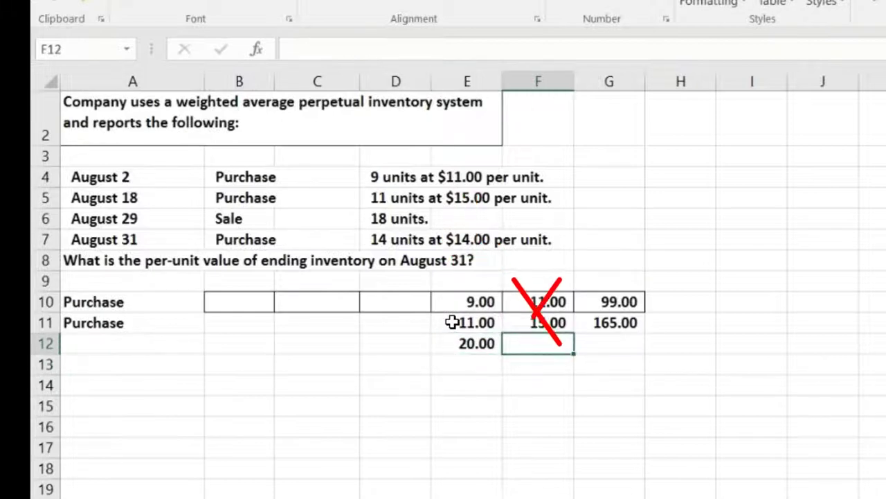
{"action": "left_click_drag", "start_coordinate": [538, 304], "coordinate": [549, 324]}
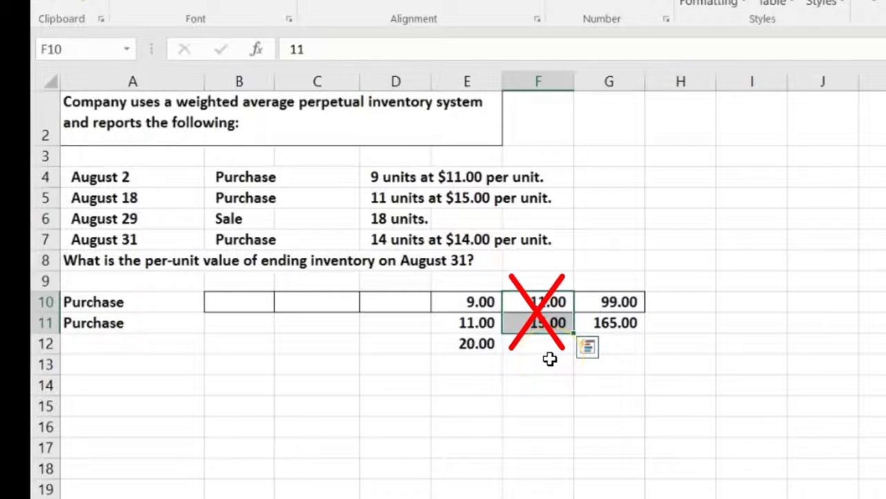
{"action": "left_click", "coordinate": [637, 340]}
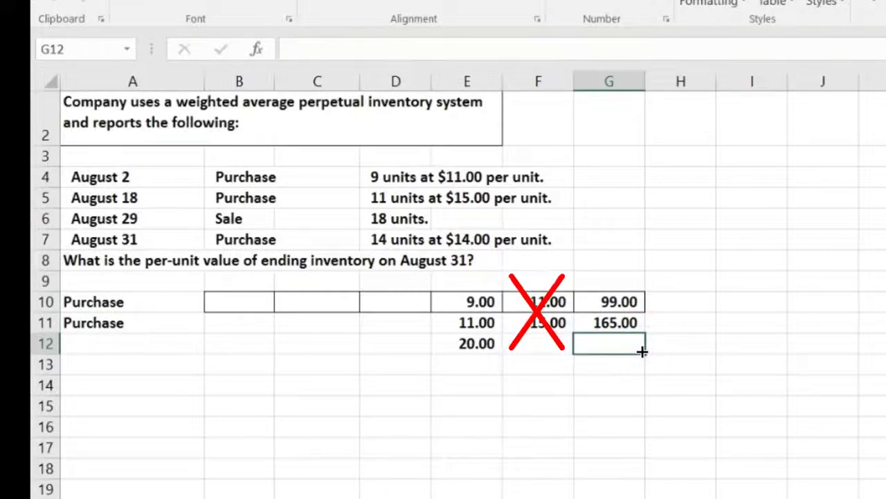
{"action": "type", "text": "=sum("}
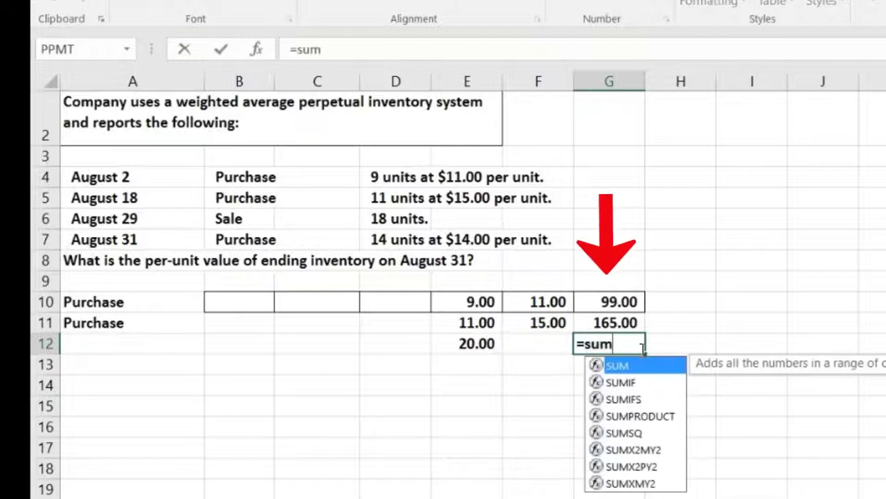
{"action": "left_click_drag", "start_coordinate": [627, 302], "coordinate": [632, 318]}
{"action": "key", "text": "Return"}
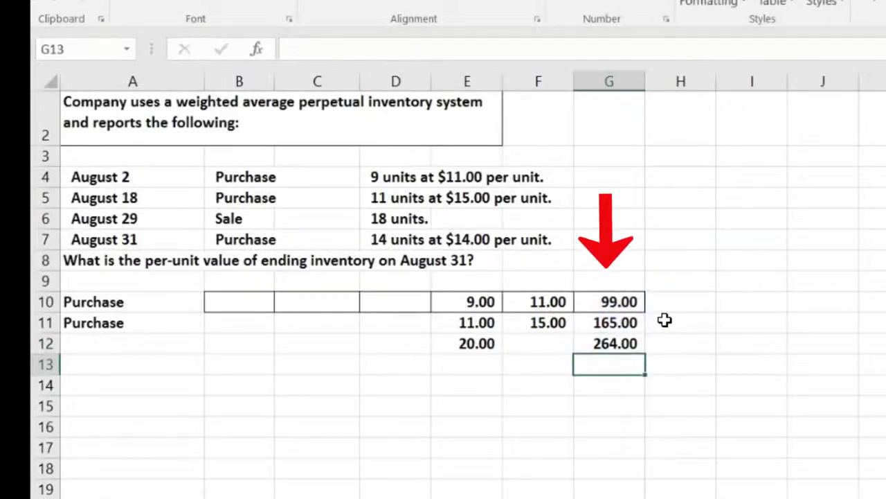
Step: Calculate the weighted average unit cost in F12 with the formula =G12/E12
{"action": "key", "text": "Left"}
{"action": "key", "text": "Up"}
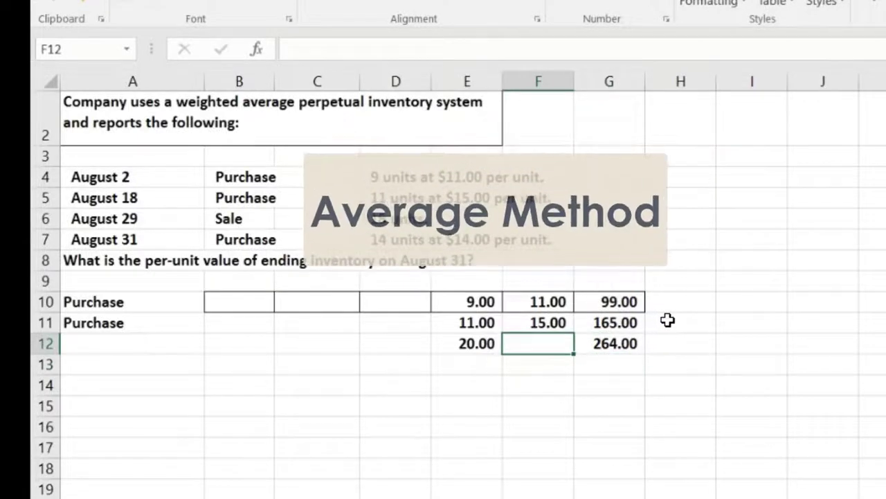
{"action": "left_click", "coordinate": [638, 346]}
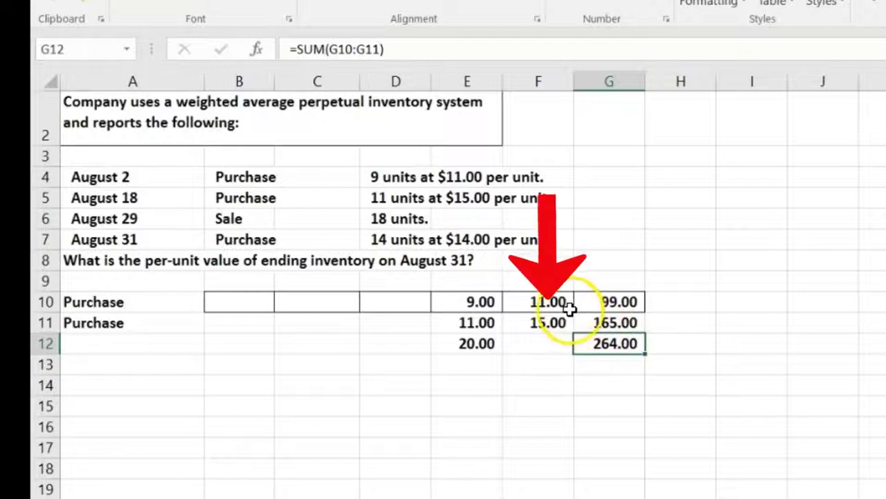
{"action": "left_click", "coordinate": [536, 344]}
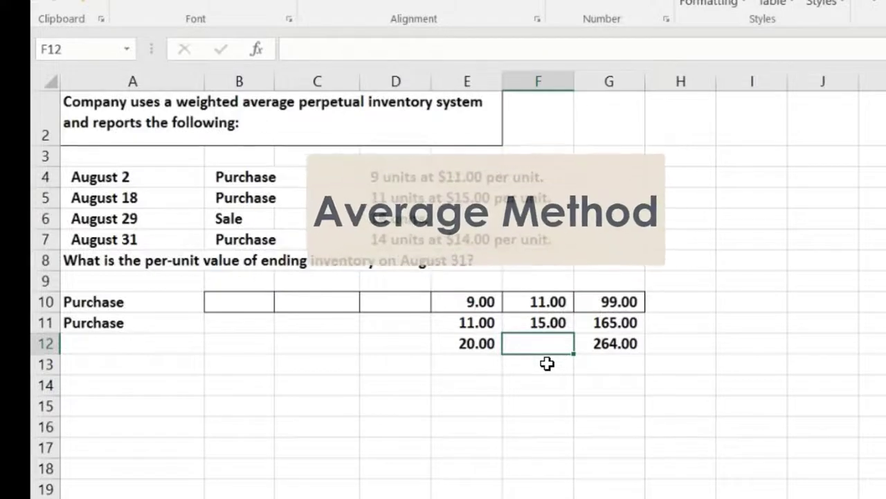
{"action": "type", "text": "="}
{"action": "left_click", "coordinate": [601, 346]}
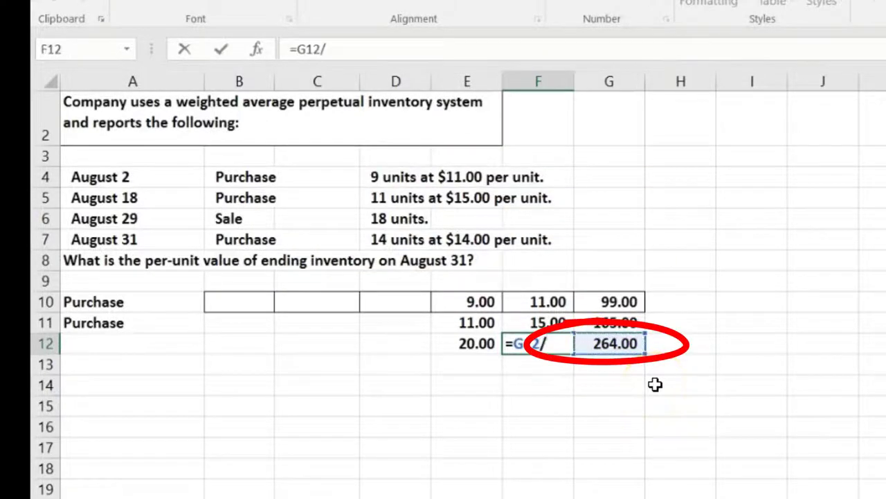
{"action": "left_click", "coordinate": [471, 342]}
{"action": "key", "text": "Return"}
{"action": "key", "text": "Up"}
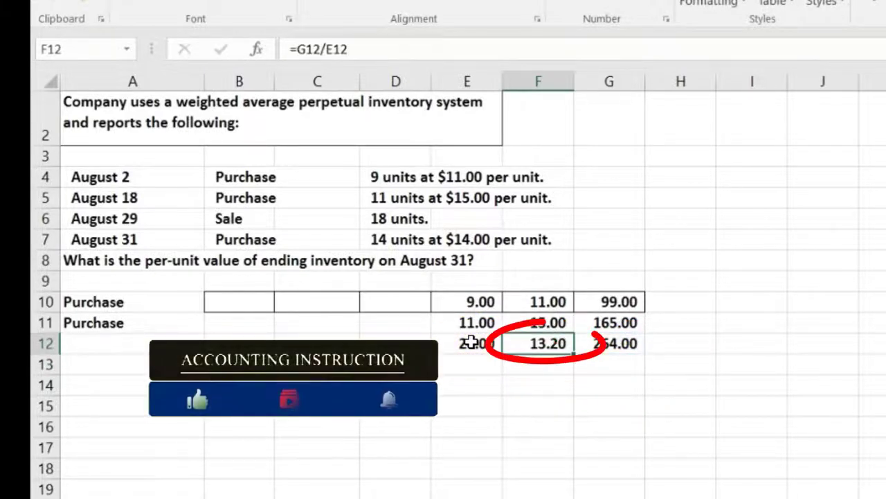
{"action": "left_click", "coordinate": [518, 302]}
{"action": "left_click", "coordinate": [522, 318]}
{"action": "left_click", "coordinate": [526, 339]}
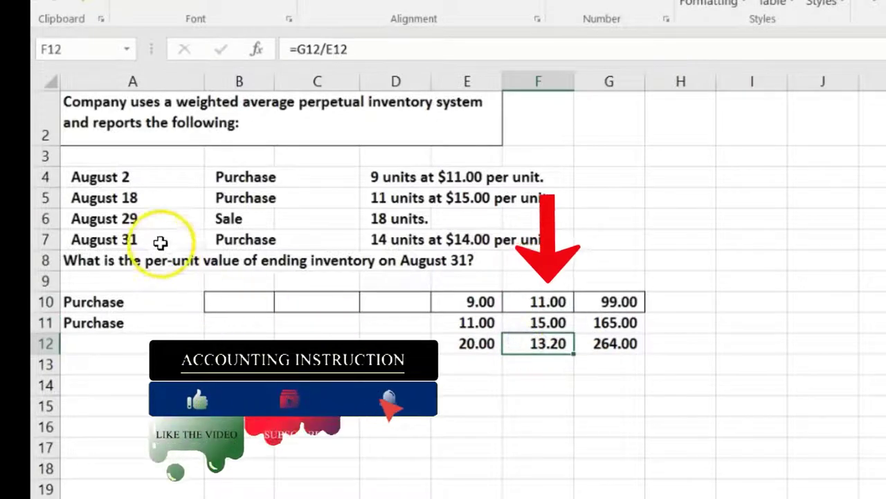
Step: Label A13 Sales and fill the row 12 totals E12:G12 with the light green standard color
{"action": "left_click", "coordinate": [137, 369]}
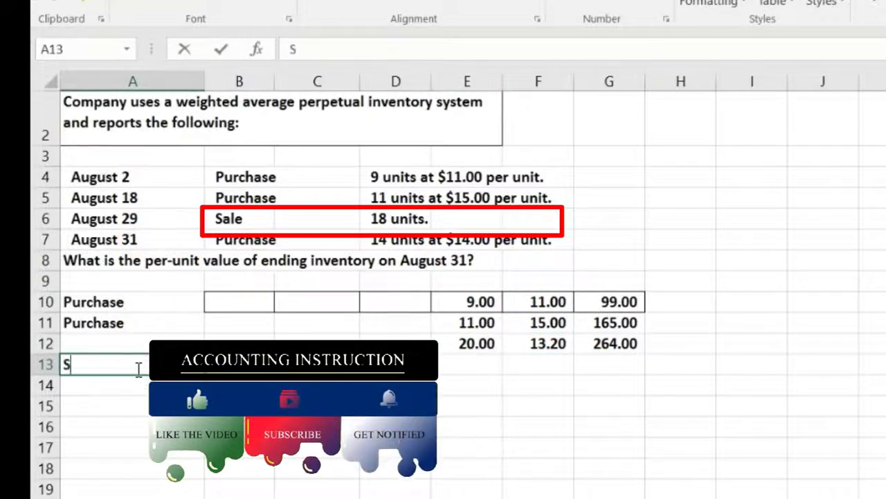
{"action": "key", "text": "Return"}
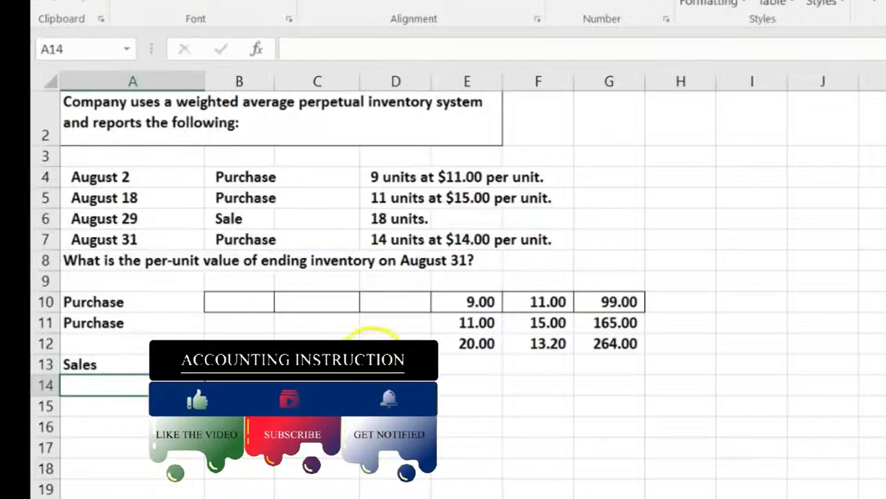
{"action": "left_click_drag", "start_coordinate": [454, 343], "coordinate": [599, 343]}
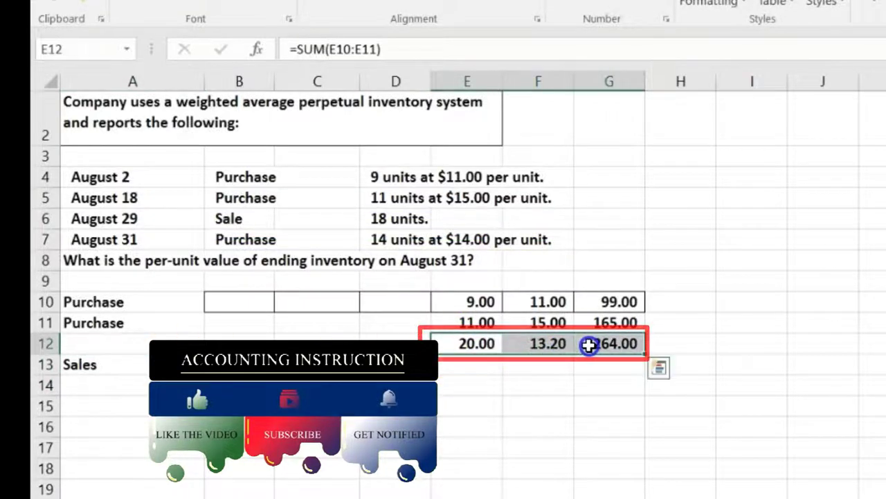
{"action": "right_click", "coordinate": [511, 342]}
{"action": "left_click", "coordinate": [600, 392]}
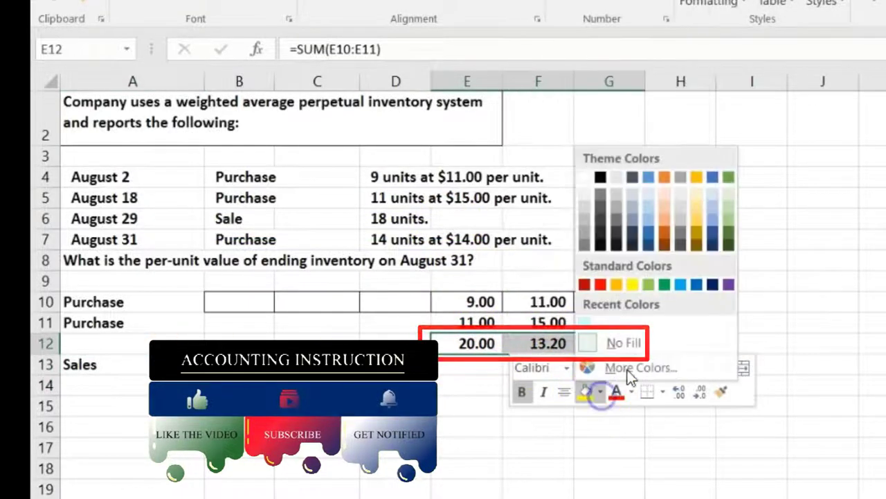
{"action": "left_click", "coordinate": [648, 284]}
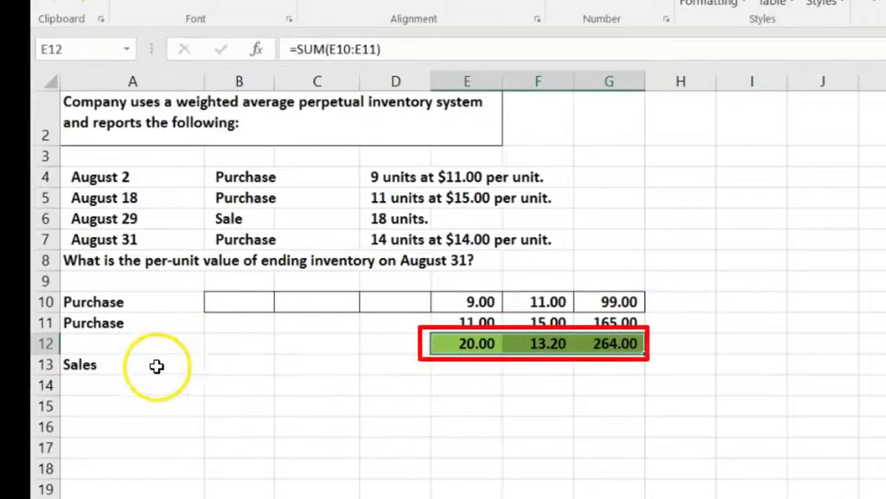
Step: Record the August 29 sale in row 13 with 18 units in B13 and the average unit cost 13.2 in C13
{"action": "left_click", "coordinate": [238, 364]}
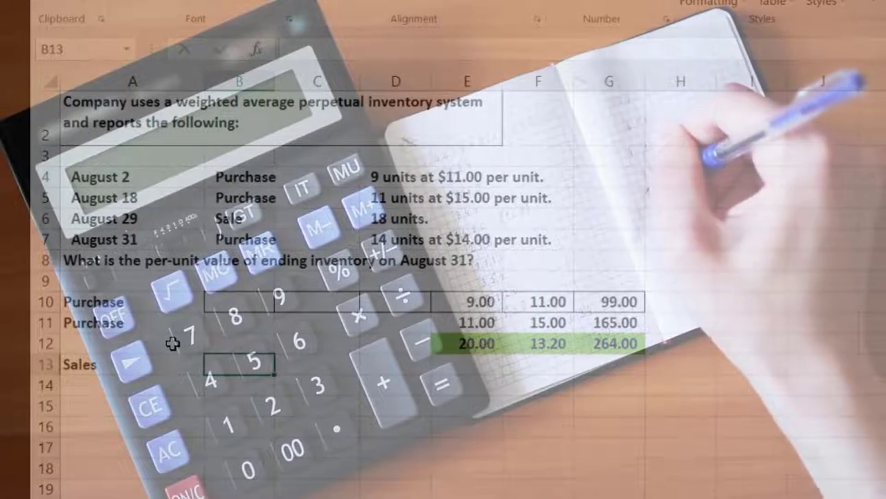
{"action": "type", "text": "18"}
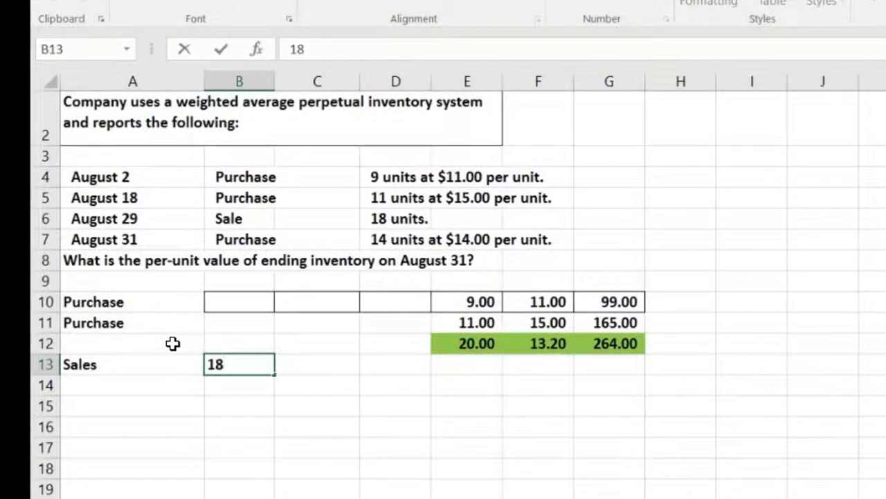
{"action": "key", "text": "Tab"}
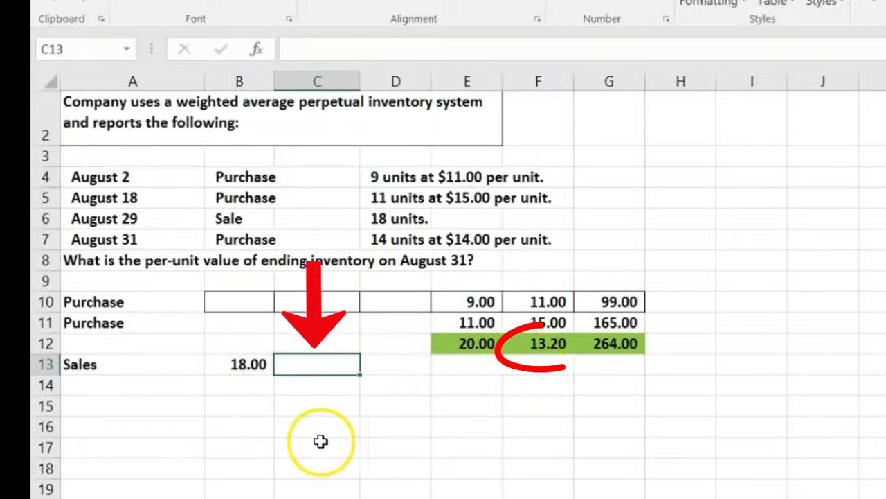
{"action": "type", "text": "1320"}
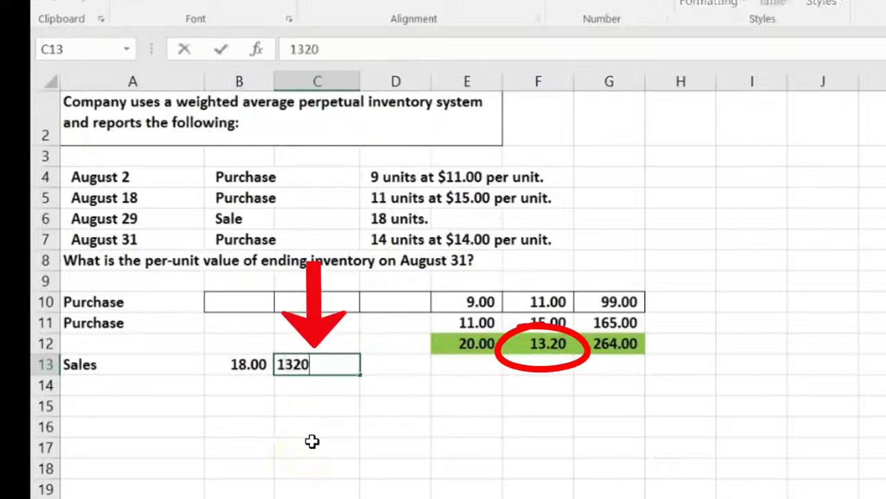
{"action": "key", "text": "Return"}
{"action": "key", "text": "Up"}
{"action": "key", "text": "Right"}
{"action": "key", "text": "Right"}
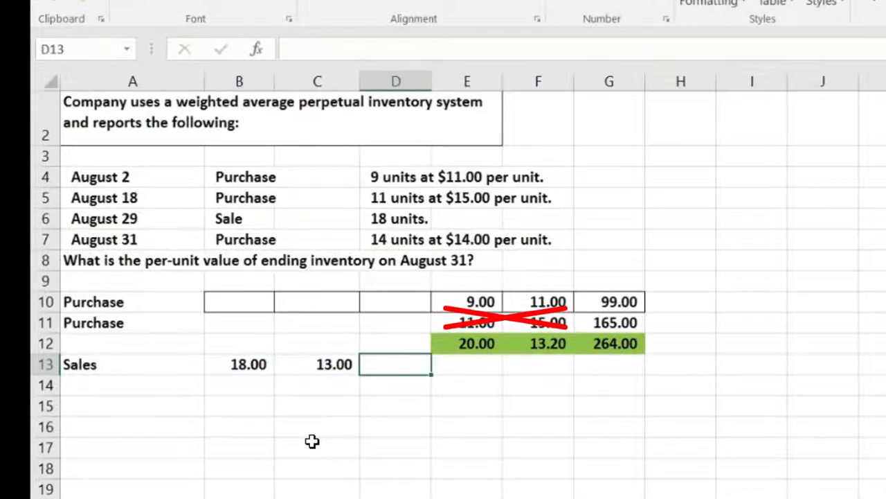
{"action": "key", "text": "Left"}
{"action": "type", "text": ".2"}
{"action": "key", "text": "Return"}
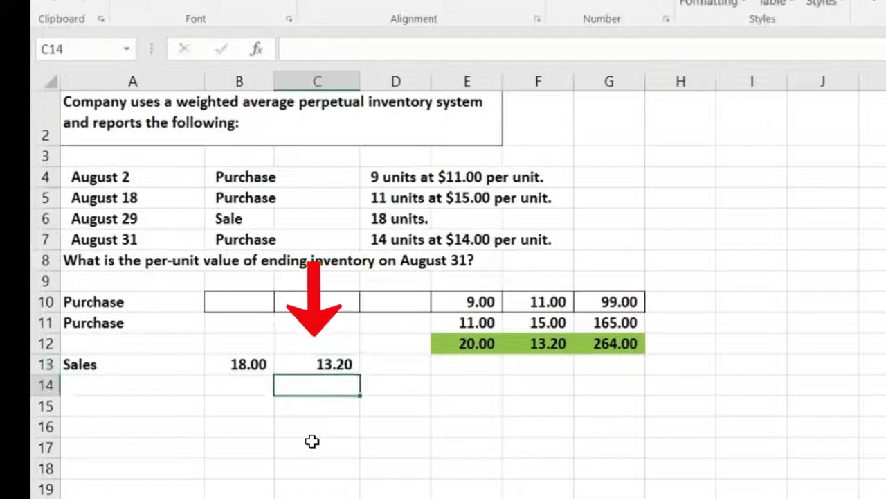
Step: Calculate the cost of the units sold in D13 with the formula =B13*C13
{"action": "key", "text": "Up"}
{"action": "key", "text": "Right"}
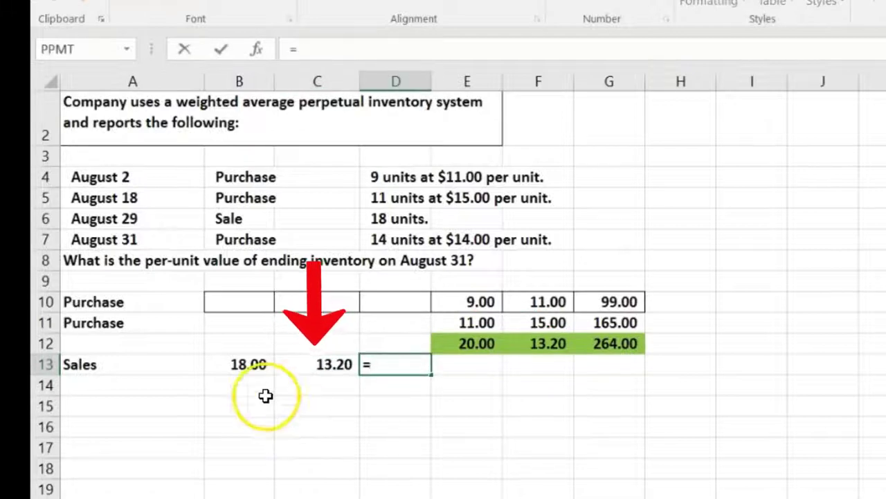
{"action": "left_click", "coordinate": [247, 367]}
{"action": "left_click", "coordinate": [296, 363]}
{"action": "key", "text": "Return"}
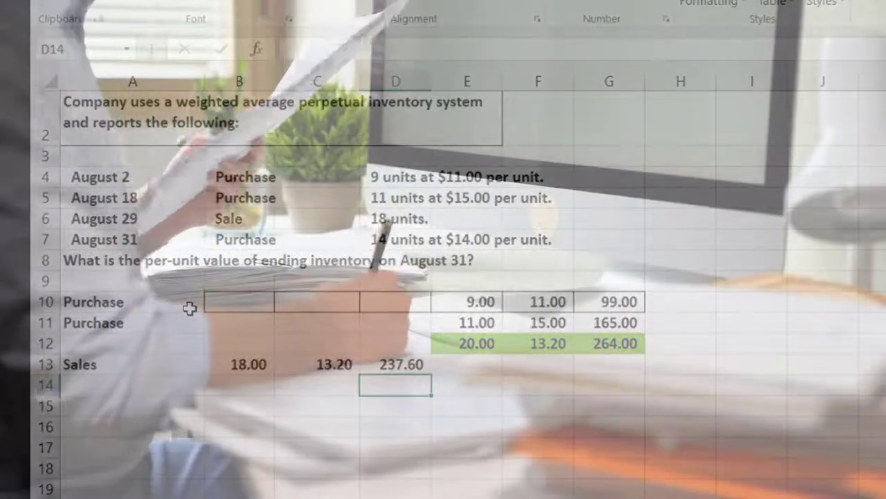
Step: Calculate the units remaining after the sale in E13 with the formula =E12-B13
{"action": "key", "text": "Right"}
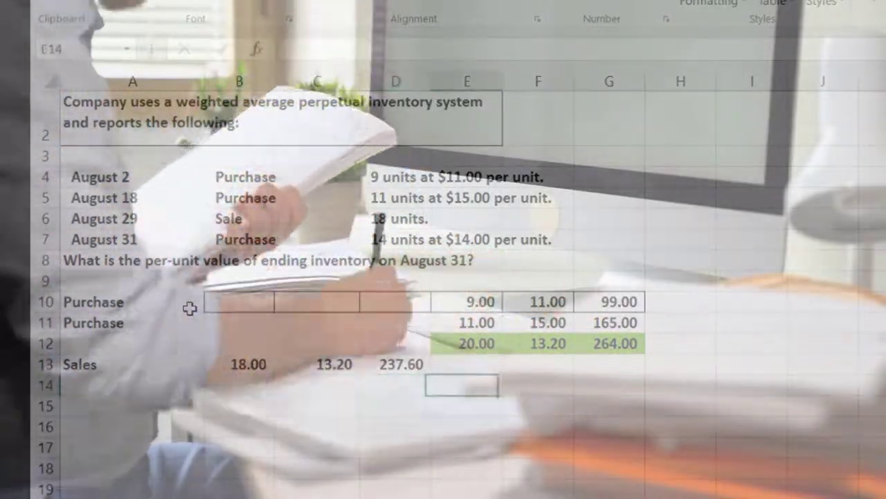
{"action": "key", "text": "Up"}
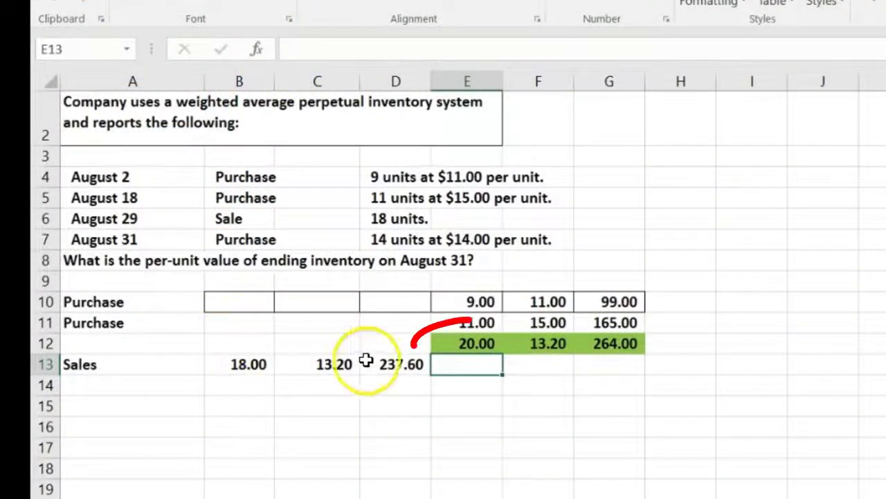
{"action": "left_click", "coordinate": [460, 341]}
{"action": "left_click", "coordinate": [235, 367]}
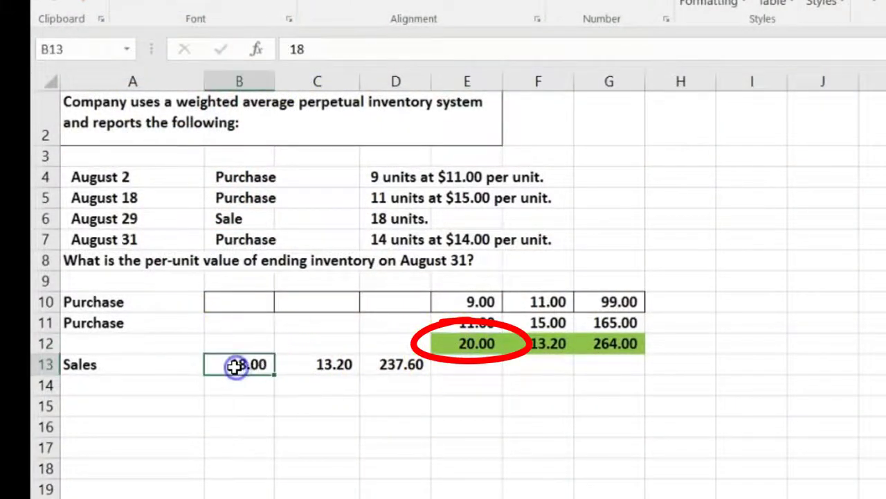
{"action": "left_click", "coordinate": [473, 376]}
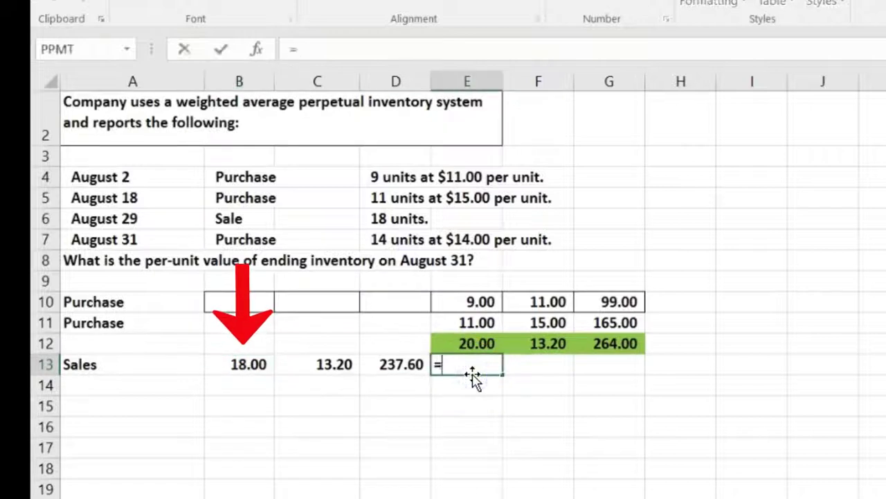
{"action": "type", "text": "="}
{"action": "key", "text": "Up"}
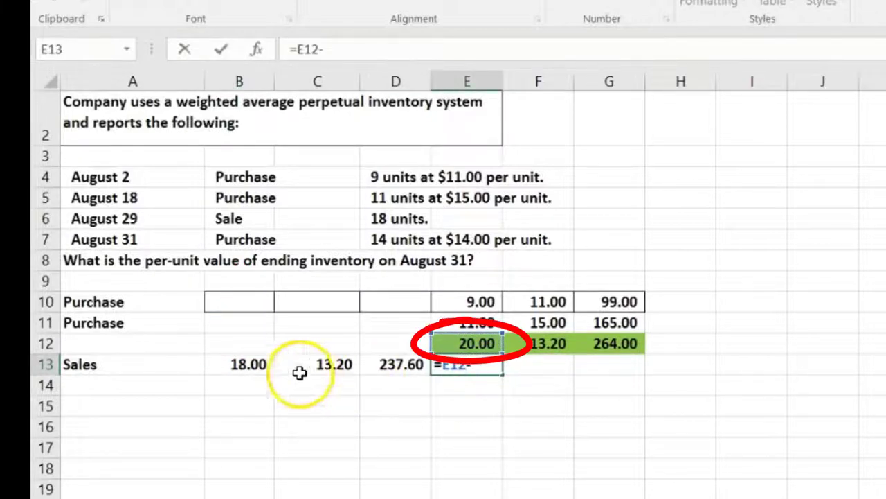
{"action": "type", "text": "-"}
{"action": "left_click", "coordinate": [257, 362]}
{"action": "key", "text": "Return"}
Step: Carry the average unit cost down into F13 with the formula =+F12
{"action": "key", "text": "Right"}
{"action": "key", "text": "Up"}
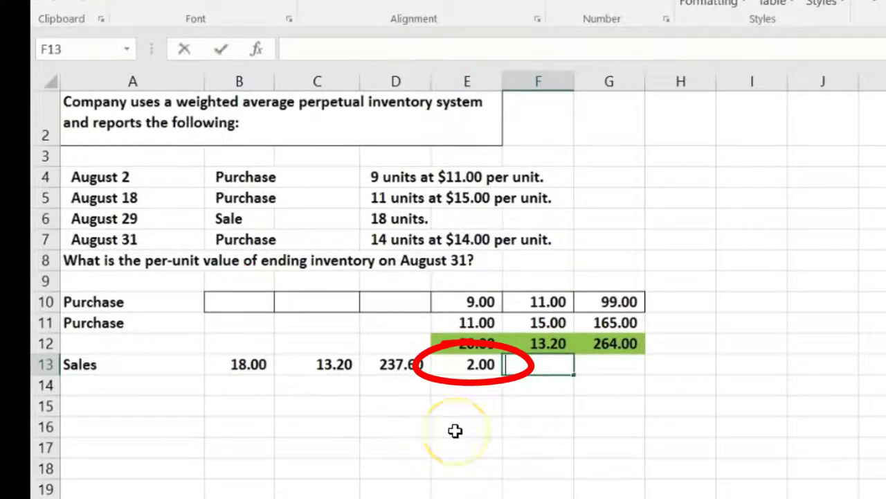
{"action": "type", "text": "+"}
{"action": "key", "text": "Up"}
{"action": "key", "text": "Return"}
{"action": "key", "text": "Up"}
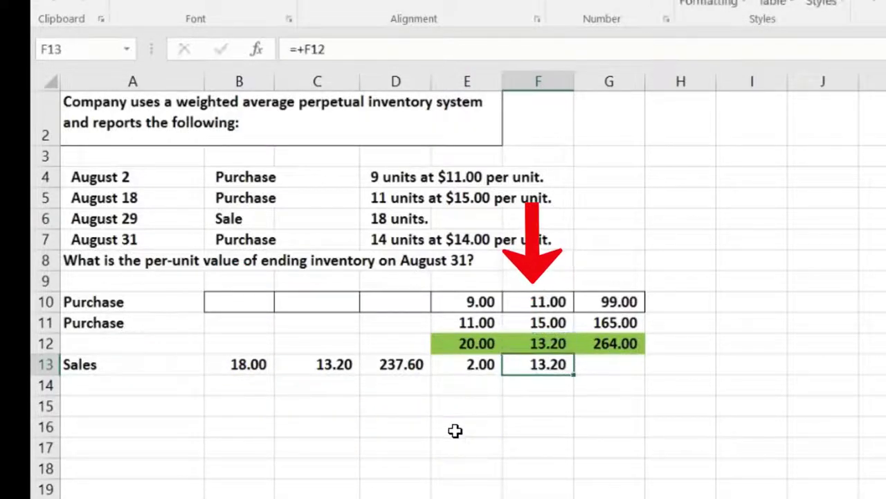
Step: Calculate the remaining inventory cost in G13 with the formula =E13*F13
{"action": "key", "text": "Right"}
{"action": "type", "text": "="}
{"action": "key", "text": "Left"}
{"action": "key", "text": "Left"}
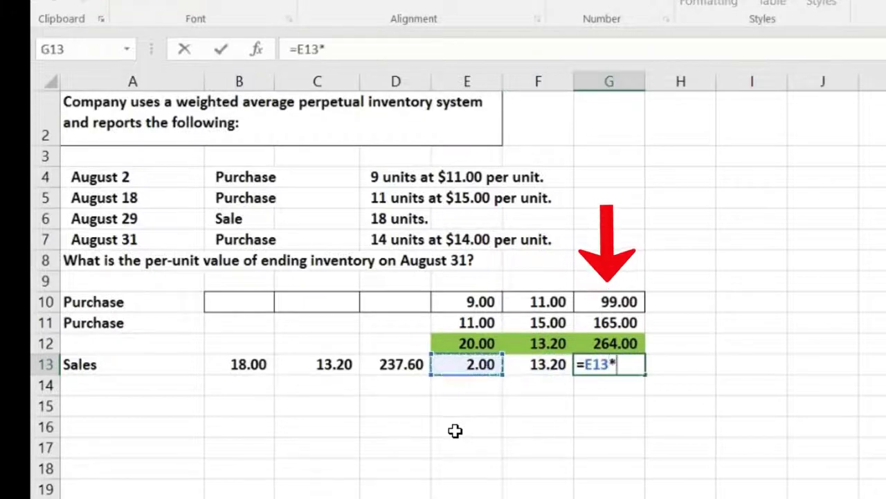
{"action": "type", "text": "*"}
{"action": "key", "text": "Left"}
{"action": "key", "text": "Return"}
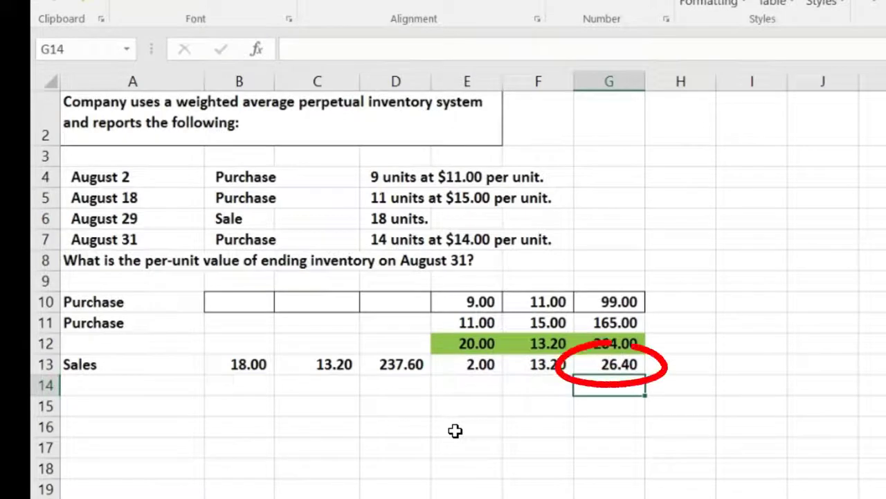
{"action": "key", "text": "Up"}
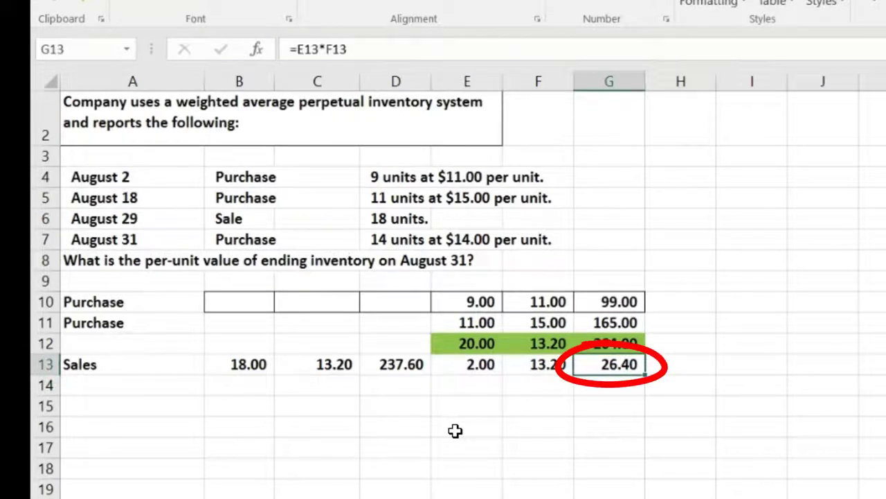
Step: Record the August 31 purchase in row 14: label A14 Purchase, enter 14 units in E14 and unit cost 14 in F14
{"action": "key", "text": "Down"}
{"action": "key", "text": "Left"}
{"action": "key", "text": "Left"}
{"action": "key", "text": "Left"}
{"action": "key", "text": "Left"}
{"action": "key", "text": "Left"}
{"action": "key", "text": "Left"}
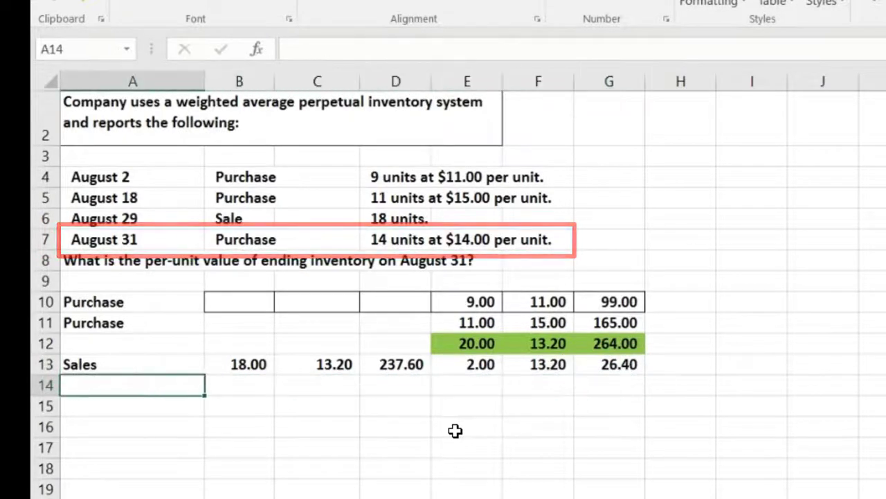
{"action": "type", "text": "PU"}
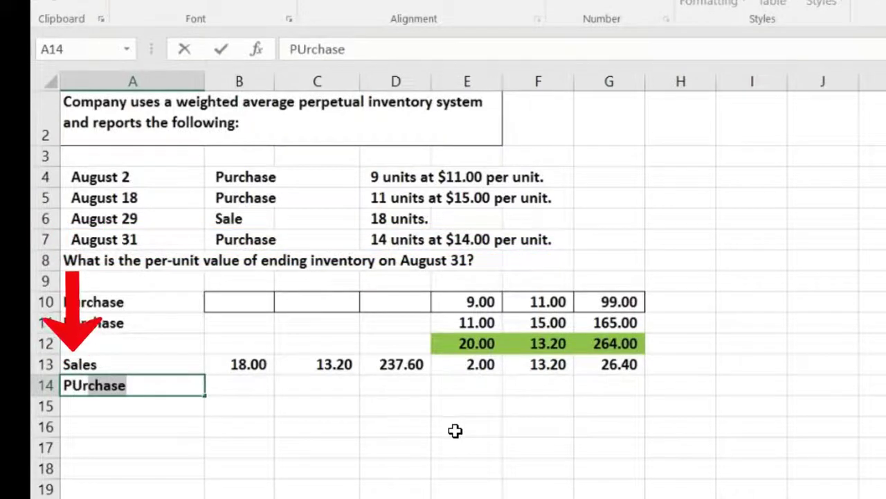
{"action": "key", "text": "Right"}
{"action": "key", "text": "Right"}
{"action": "key", "text": "Right"}
{"action": "key", "text": "Right"}
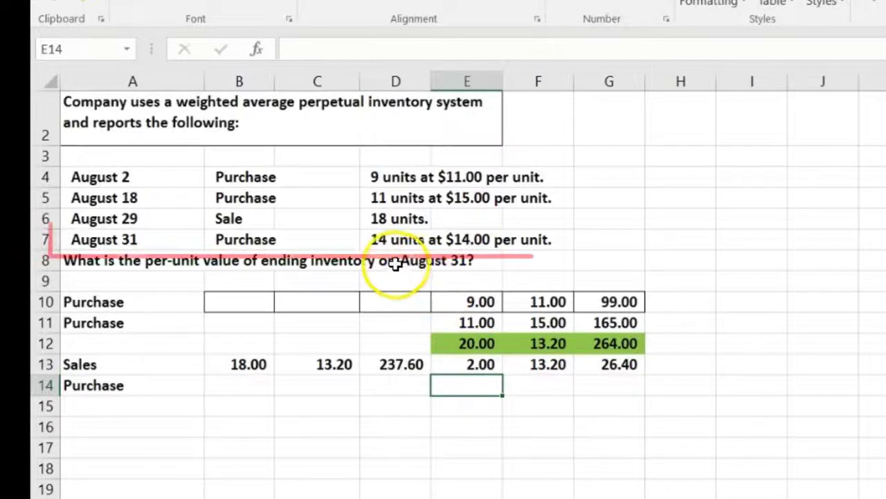
{"action": "type", "text": "14"}
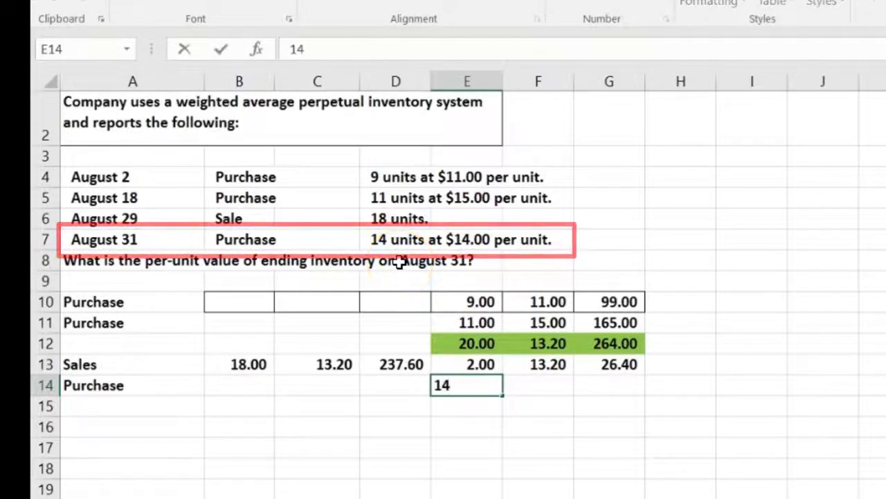
{"action": "key", "text": "Right"}
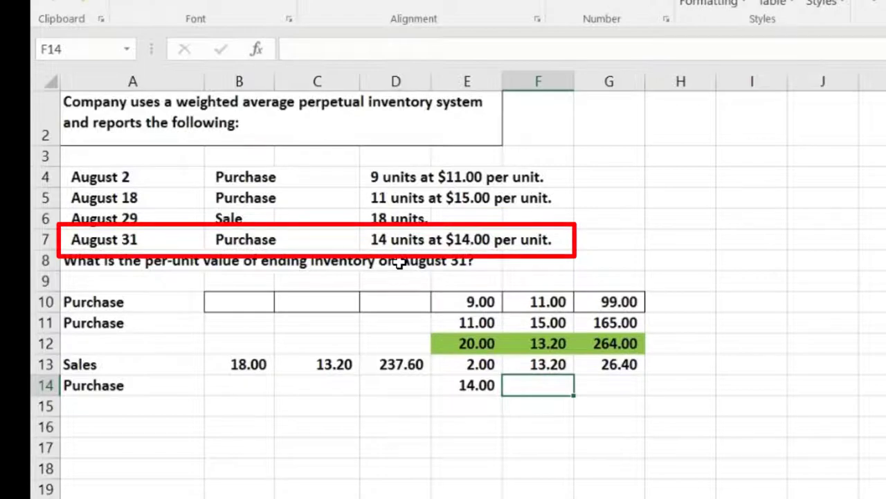
{"action": "type", "text": "14"}
{"action": "key", "text": "ctrl+Return"}
{"action": "key", "text": "Right"}
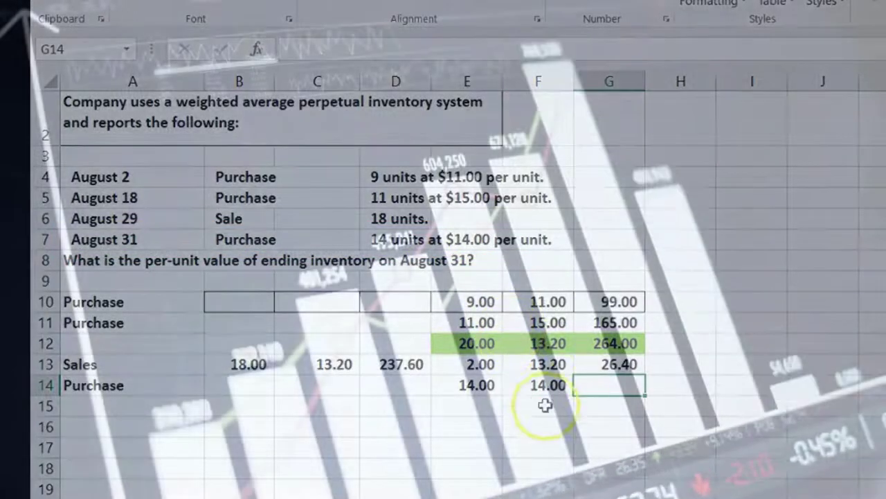
Step: Calculate the total cost of the August 31 purchase in G14 with the formula =E14*F14
{"action": "left_click_drag", "start_coordinate": [550, 301], "coordinate": [548, 320]}
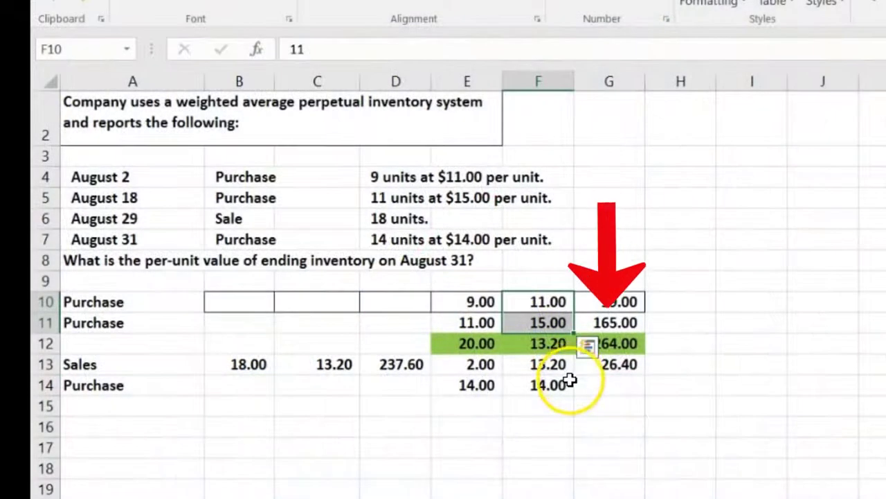
{"action": "left_click", "coordinate": [590, 388]}
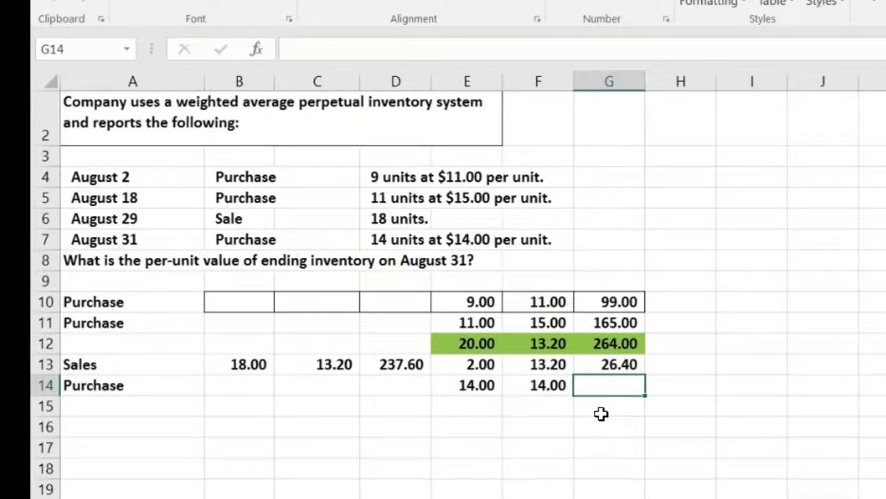
{"action": "type", "text": "="}
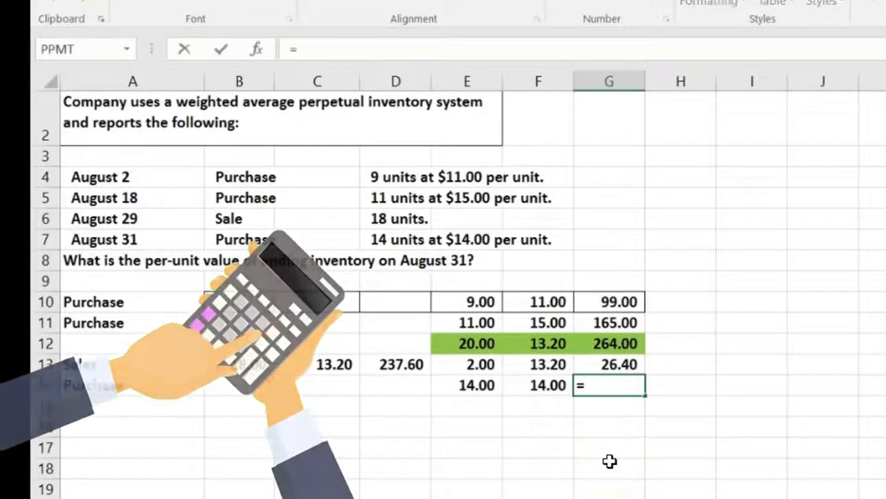
{"action": "left_click", "coordinate": [476, 385]}
{"action": "type", "text": "*"}
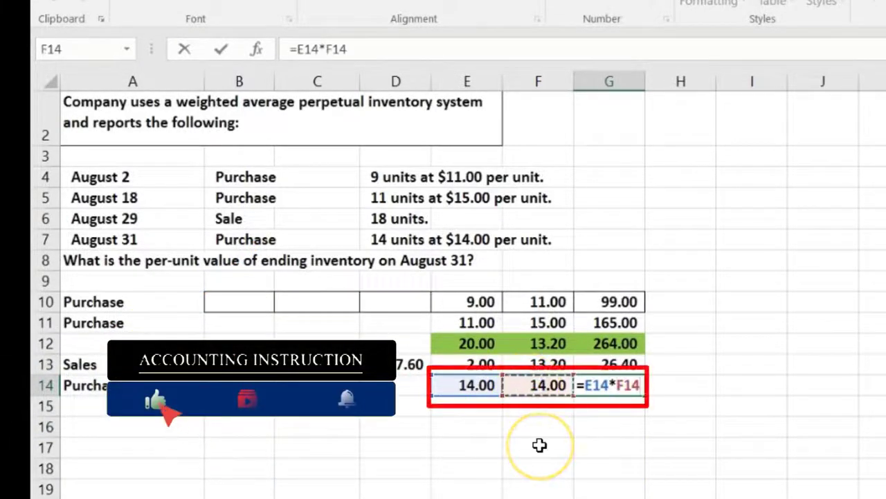
{"action": "key", "text": "Return"}
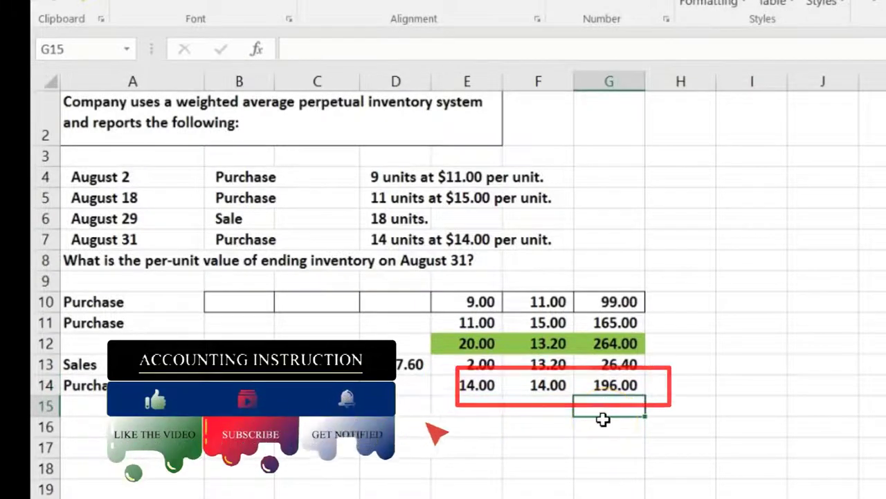
Step: Total the units on hand after the August 31 purchase in E15 by summing E13:E14
{"action": "left_click_drag", "start_coordinate": [471, 363], "coordinate": [581, 373]}
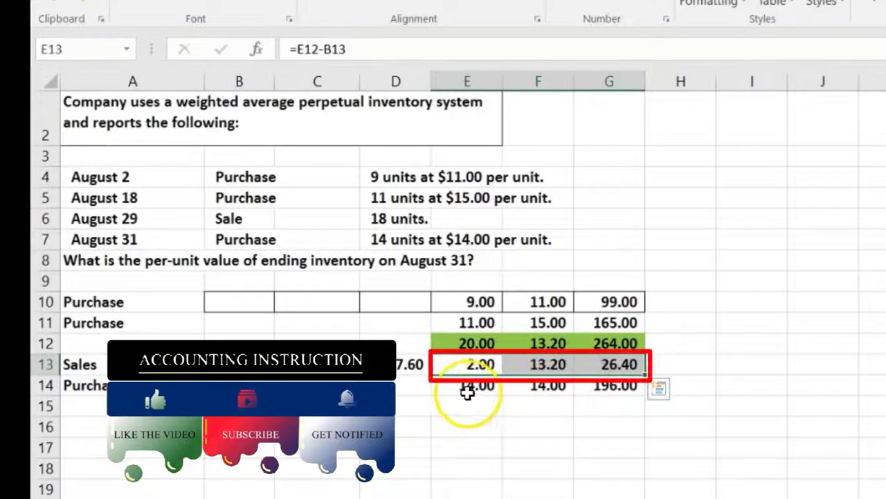
{"action": "left_click_drag", "start_coordinate": [464, 387], "coordinate": [617, 381]}
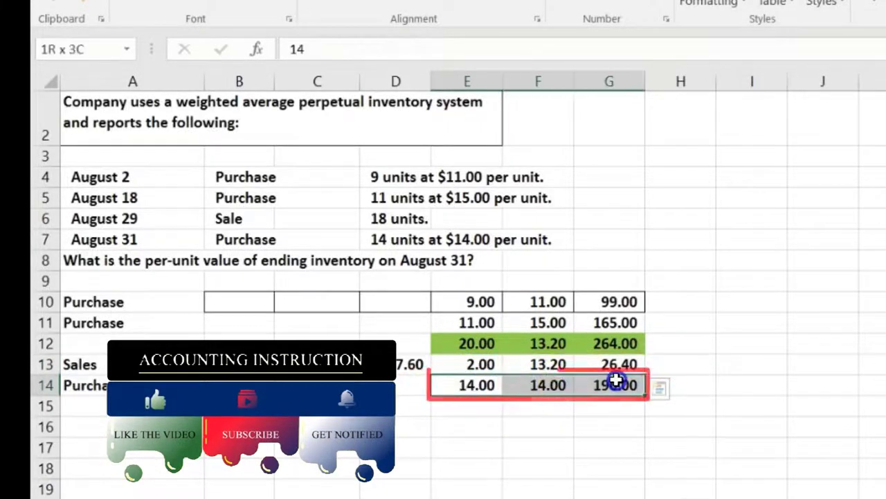
{"action": "left_click", "coordinate": [471, 408]}
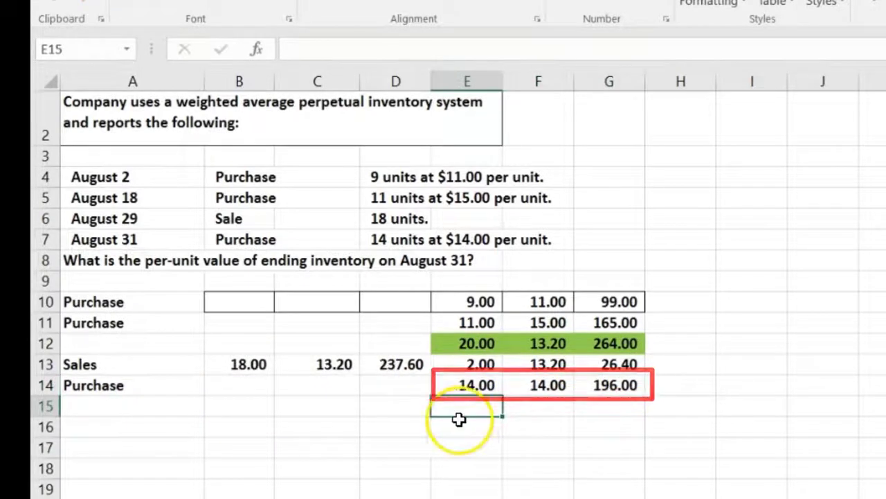
{"action": "type", "text": "=sum("}
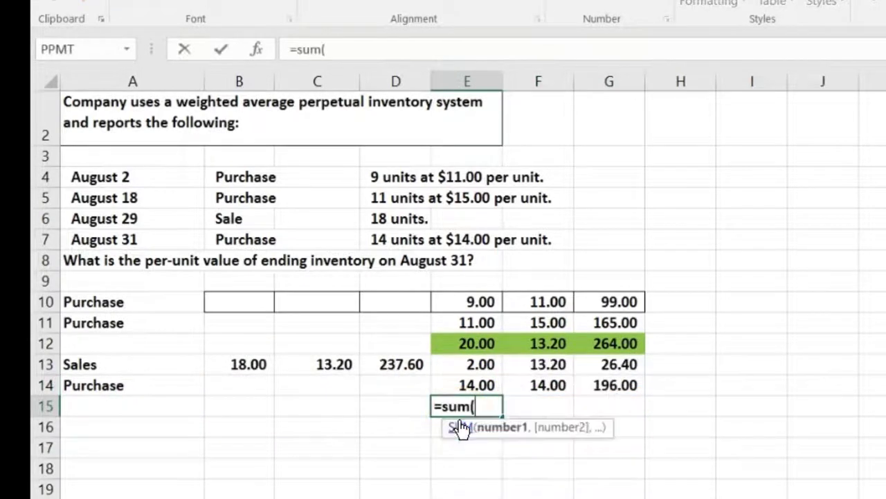
{"action": "left_click", "coordinate": [468, 363]}
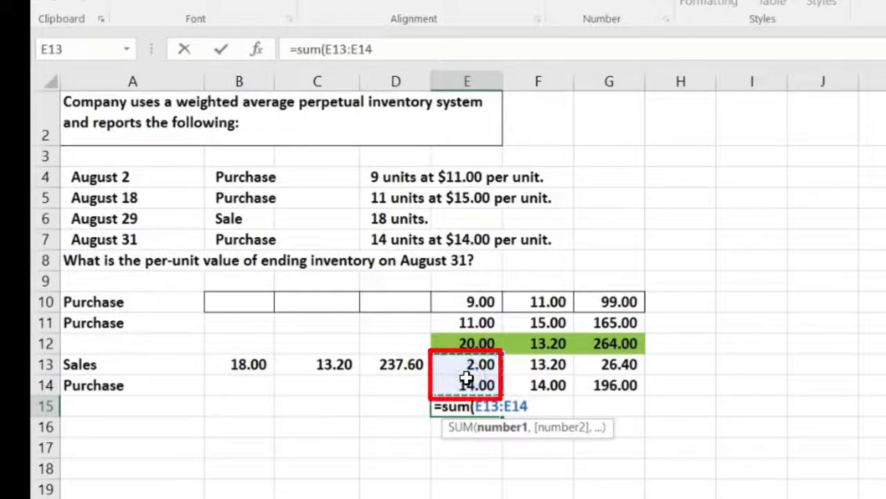
{"action": "key", "text": "Return"}
Step: Total the inventory cost after the August 31 purchase in G15 by summing G13:G14
{"action": "key", "text": "Right"}
{"action": "key", "text": "Right"}
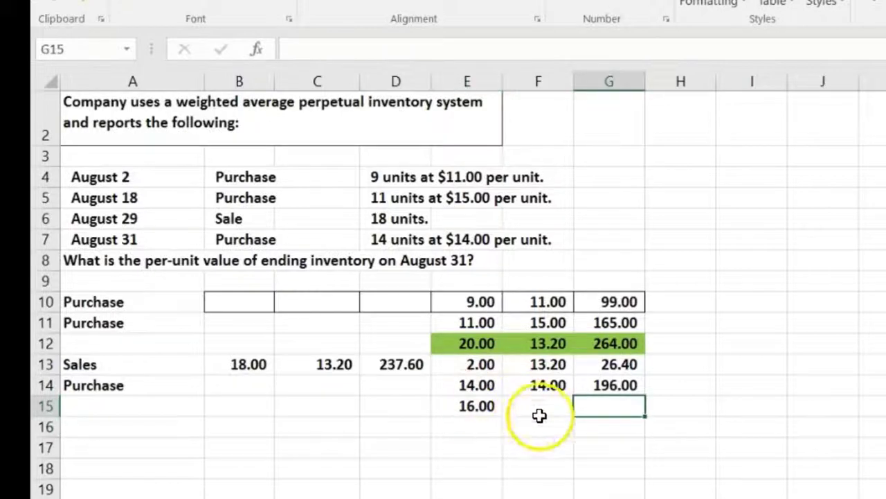
{"action": "type", "text": "=sum("}
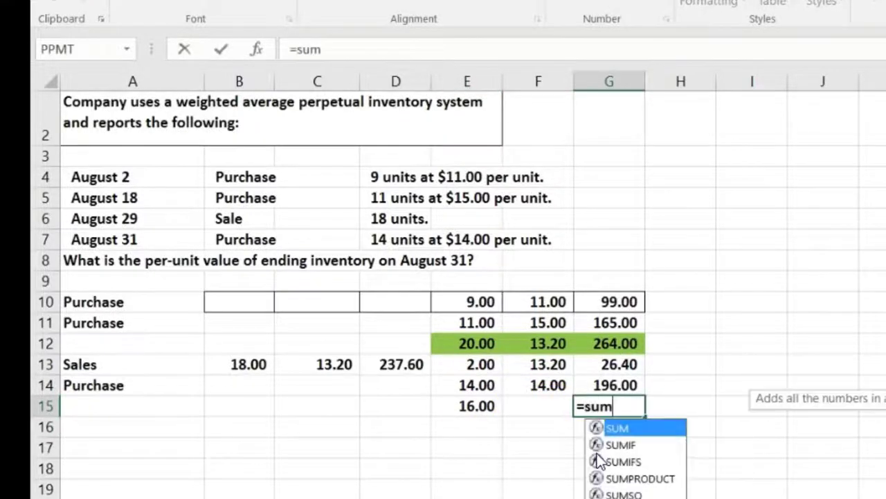
{"action": "left_click", "coordinate": [621, 364]}
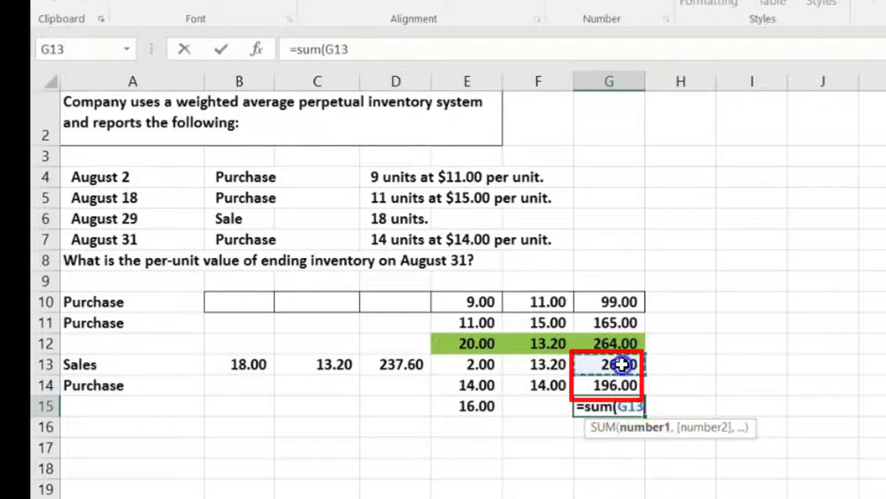
{"action": "left_click_drag", "start_coordinate": [622, 378], "coordinate": [625, 383]}
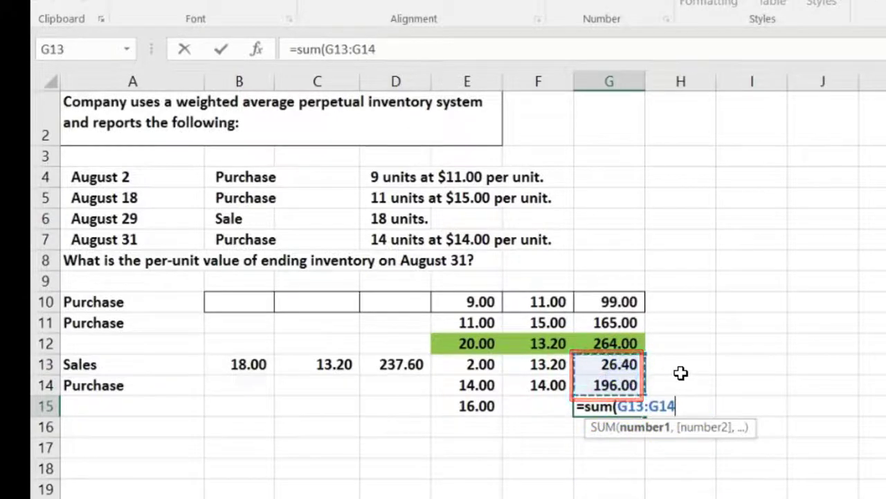
{"action": "key", "text": "Return"}
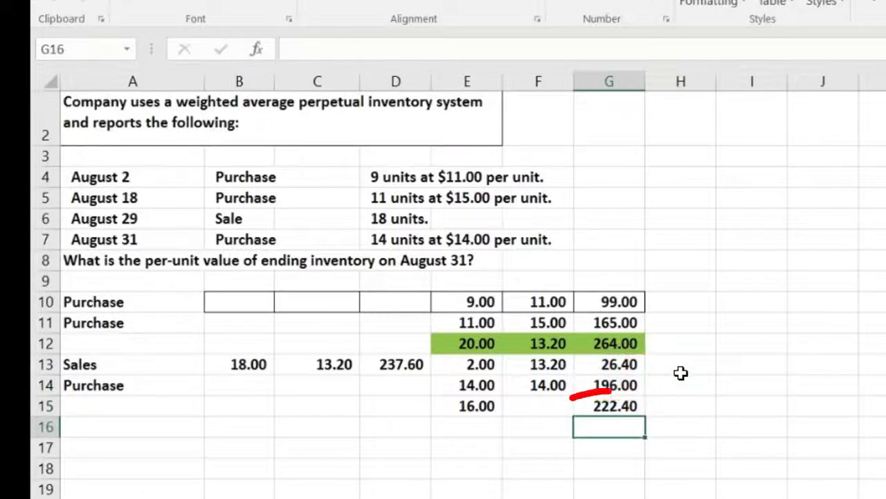
Step: Calculate the new weighted average cost per unit in F15 with the formula =G15/E15
{"action": "key", "text": "Left"}
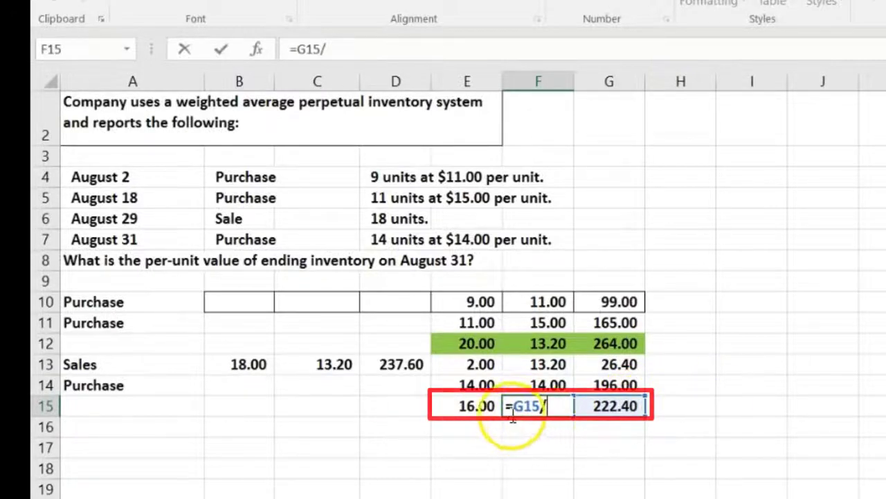
{"action": "left_click", "coordinate": [470, 406]}
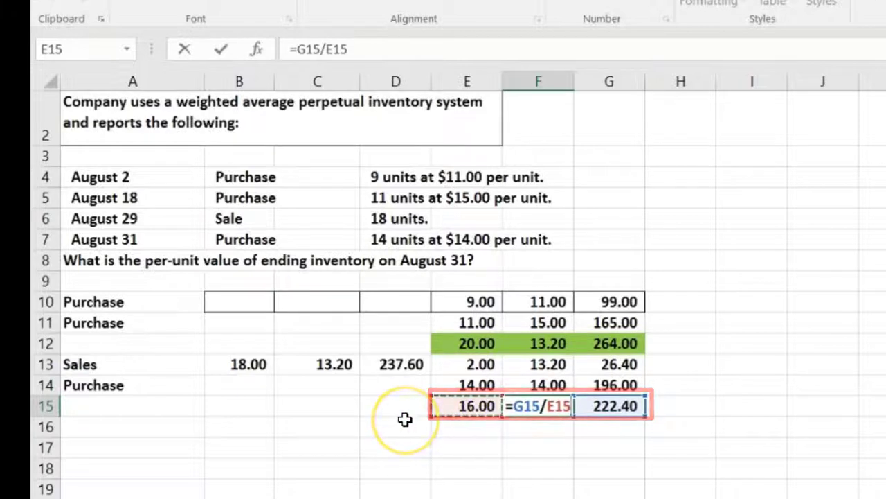
{"action": "key", "text": "Return"}
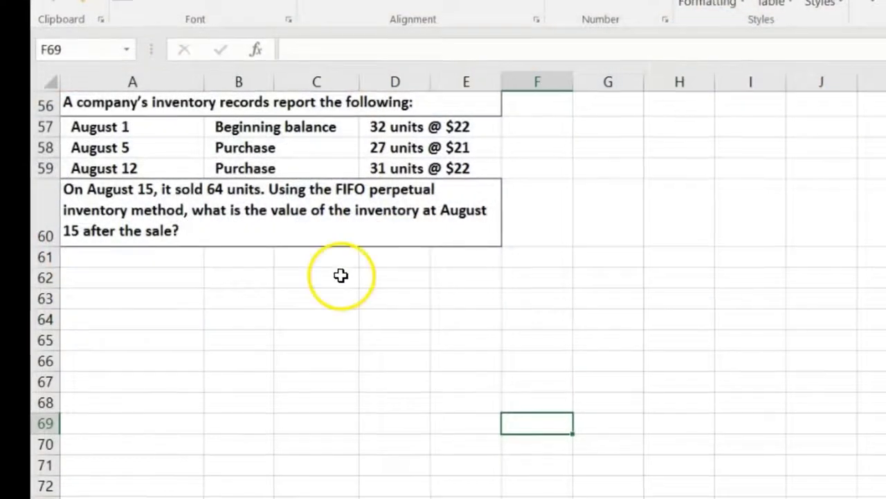
Step: Apply borders to every cell in C62:H62 below the FIFO perpetual inventory question
{"action": "left_click", "coordinate": [341, 276]}
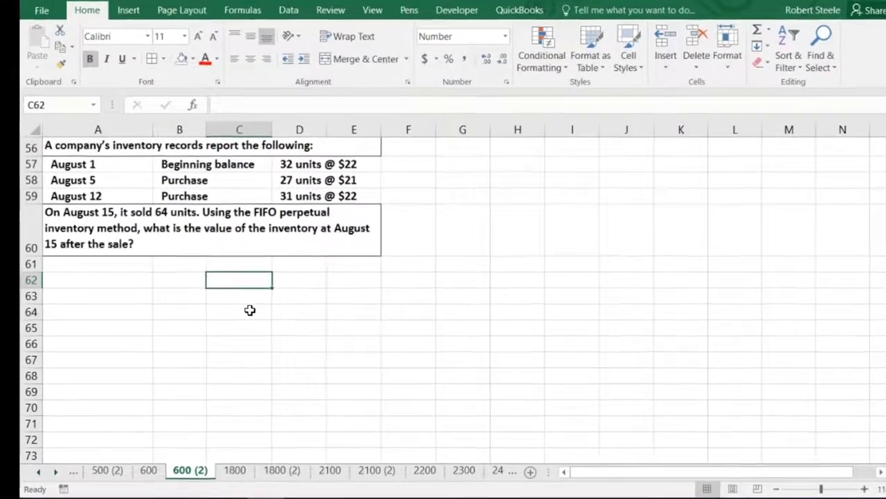
{"action": "left_click", "coordinate": [238, 291]}
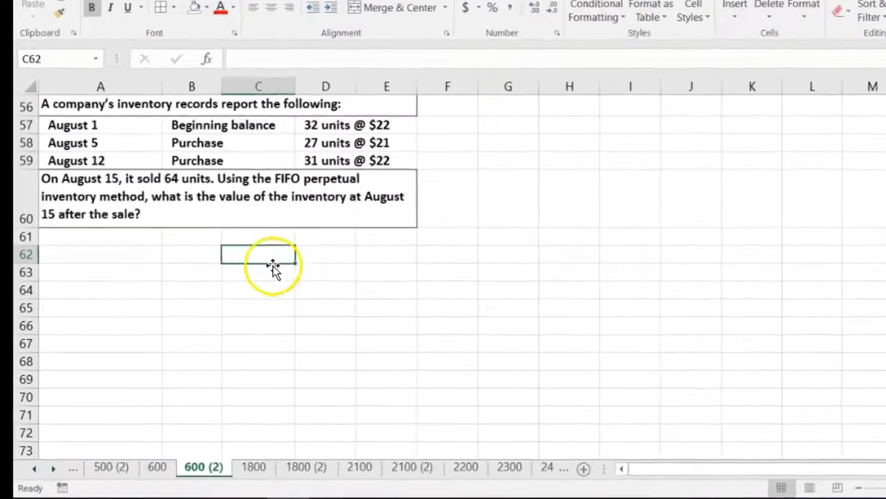
{"action": "left_click_drag", "start_coordinate": [280, 236], "coordinate": [598, 230]}
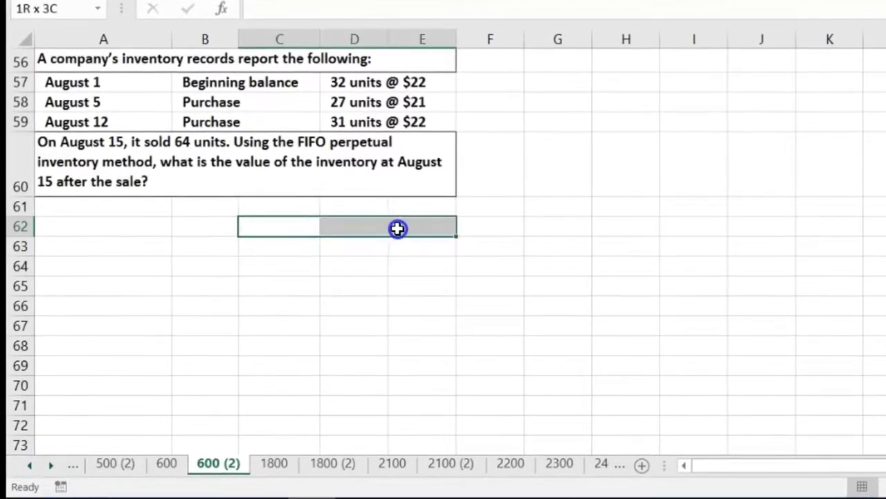
{"action": "left_click_drag", "start_coordinate": [598, 337], "coordinate": [595, 339]}
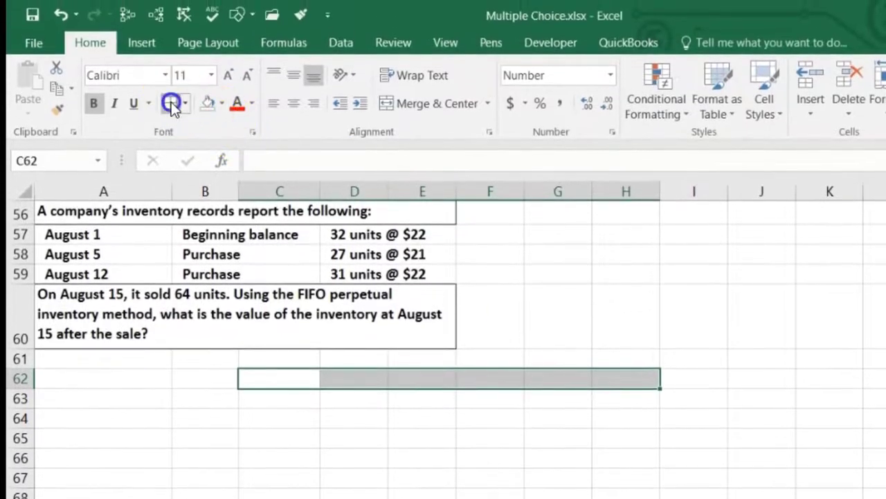
{"action": "left_click", "coordinate": [495, 385]}
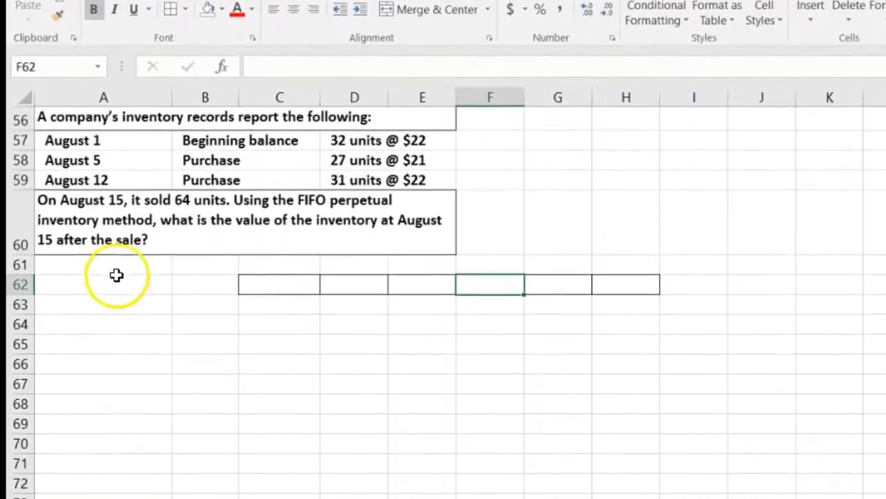
Step: Record the beginning balance in row 62: label A62 Beg bal, enter 32 units in F62 and unit cost 22 in G62
{"action": "left_click", "coordinate": [116, 277]}
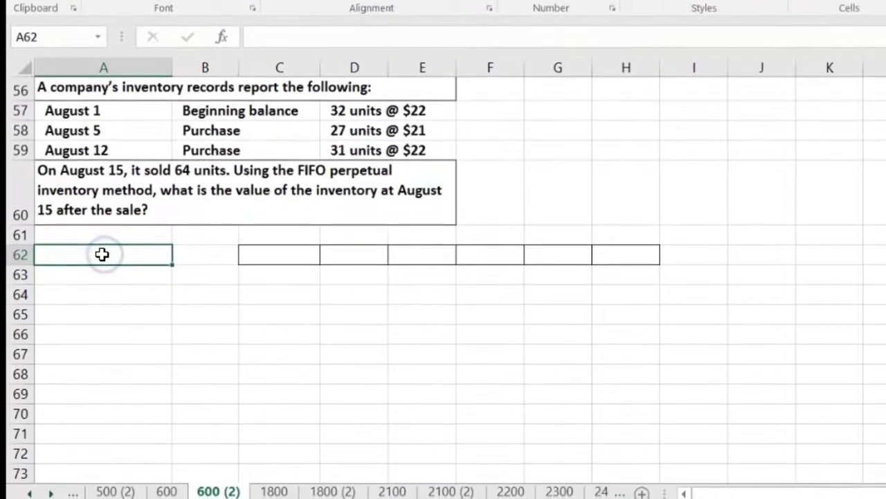
{"action": "type", "text": "Bo"}
{"action": "key", "text": "BackSpace"}
{"action": "type", "text": "eg bal"}
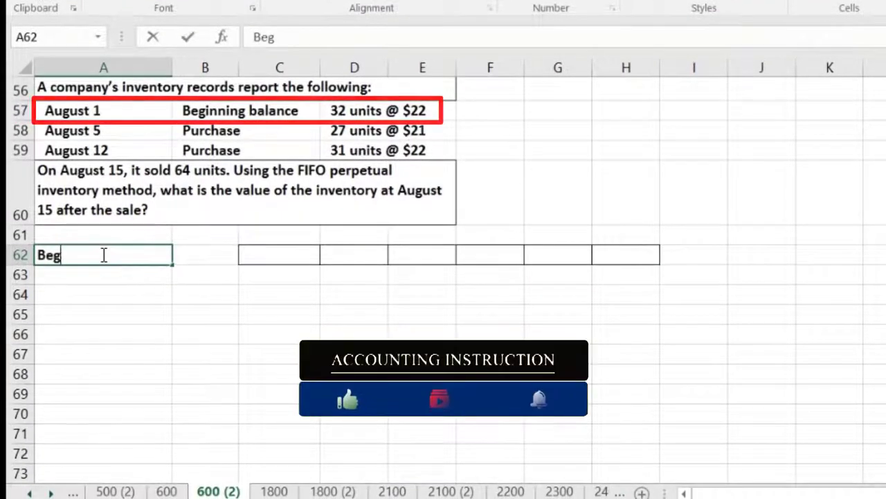
{"action": "key", "text": "Tab"}
{"action": "key", "text": "Right"}
{"action": "key", "text": "Right"}
{"action": "key", "text": "Right"}
{"action": "key", "text": "Right"}
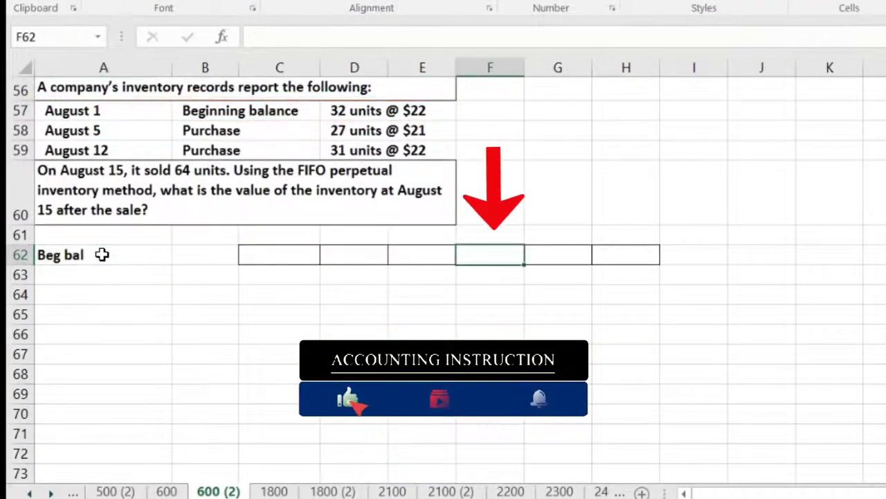
{"action": "type", "text": "32"}
{"action": "key", "text": "Tab"}
{"action": "type", "text": "22"}
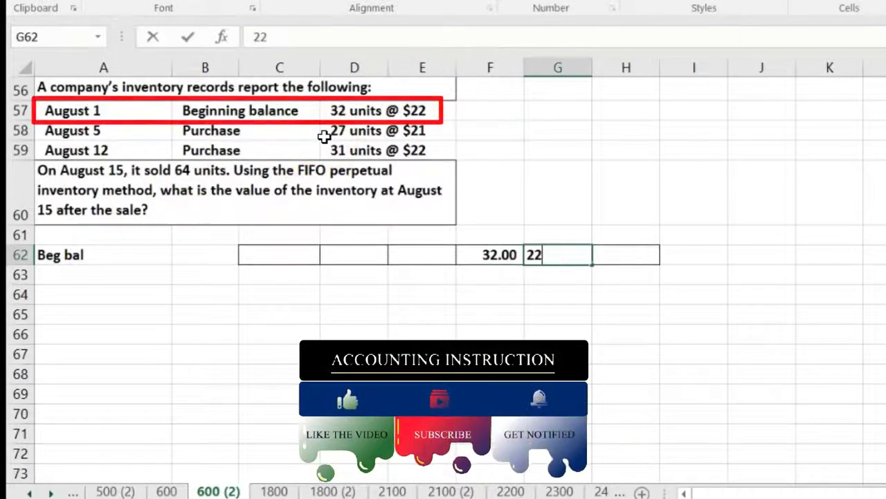
{"action": "key", "text": "Tab"}
Step: Calculate the beginning balance's total cost in H62 with the formula =F62*G62
{"action": "type", "text": "="}
{"action": "key", "text": "Left"}
{"action": "key", "text": "Left"}
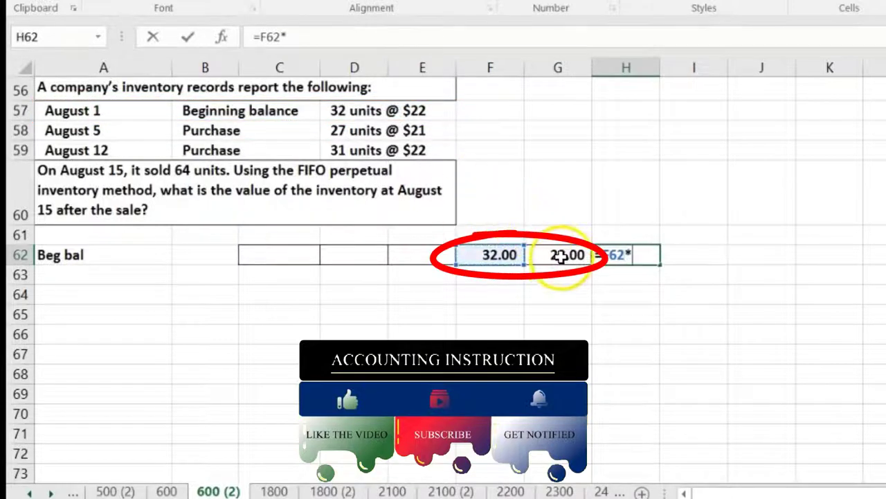
{"action": "key", "text": "Return"}
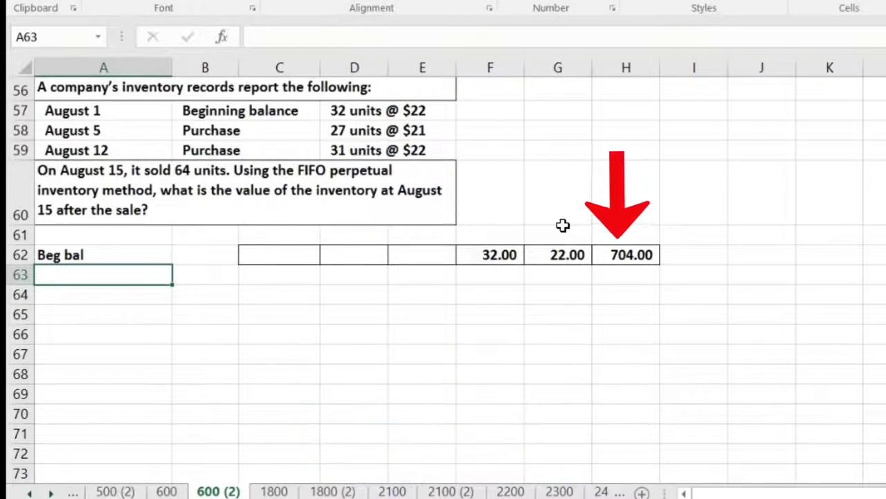
Step: Record the August 5 purchase in row 63: label A63 Purch, enter 27 units in F63 and unit cost 21 in G63
{"action": "type", "text": "Purch"}
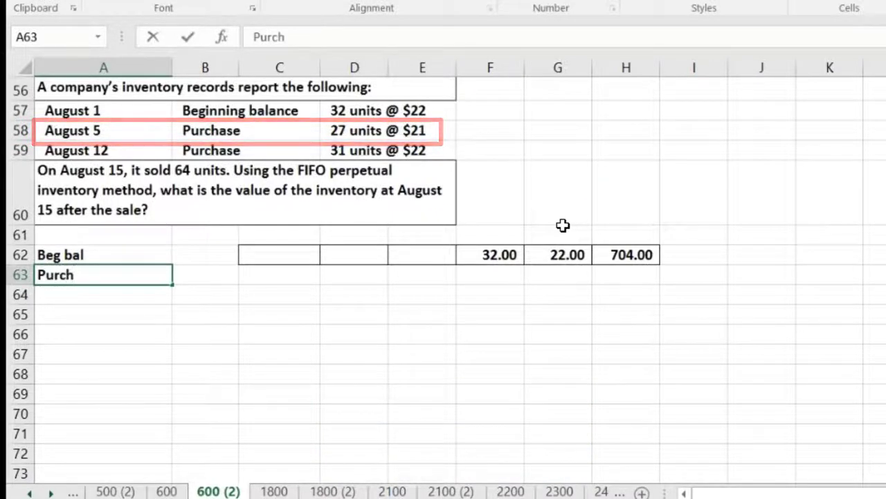
{"action": "key", "text": "Tab"}
{"action": "key", "text": "Tab"}
{"action": "key", "text": "Tab"}
{"action": "key", "text": "Tab"}
{"action": "key", "text": "Tab"}
{"action": "type", "text": "27"}
{"action": "key", "text": "Tab"}
{"action": "type", "text": "21"}
{"action": "key", "text": "Tab"}
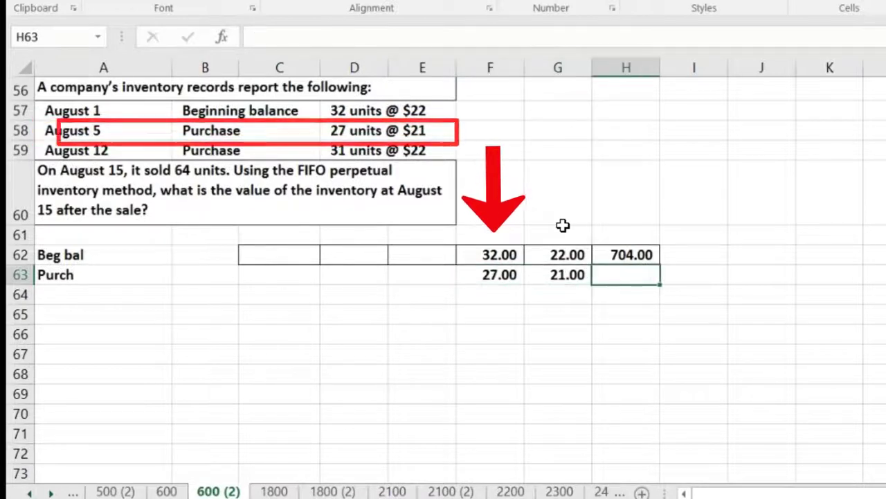
Step: Calculate the August 5 purchase's total cost in H63 with the formula =F63*G63
{"action": "type", "text": "="}
{"action": "left_click", "coordinate": [491, 274]}
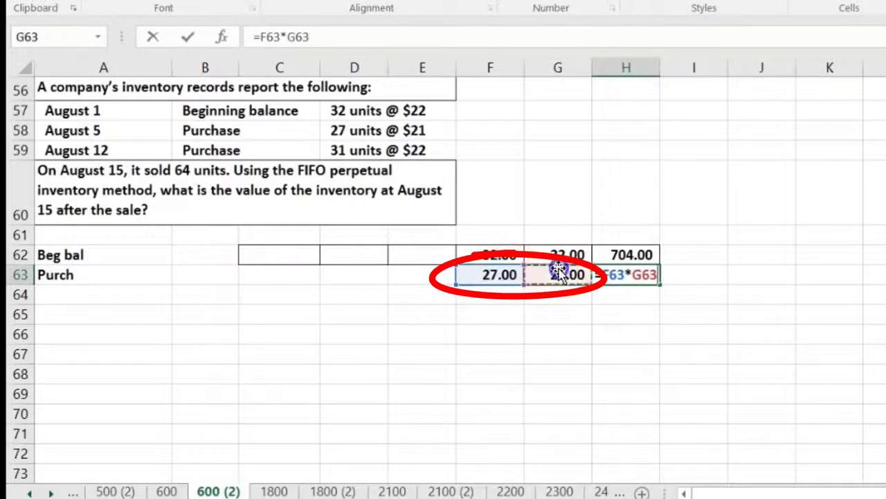
{"action": "key", "text": "Return"}
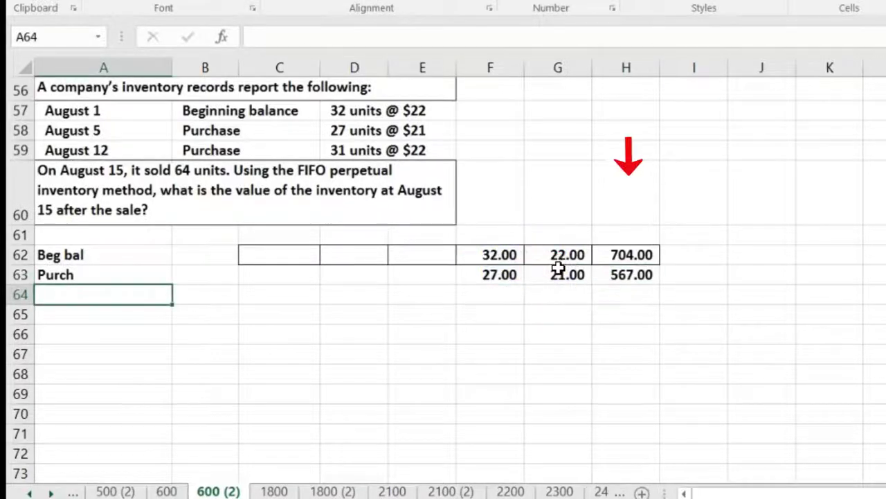
{"action": "left_click", "coordinate": [644, 275]}
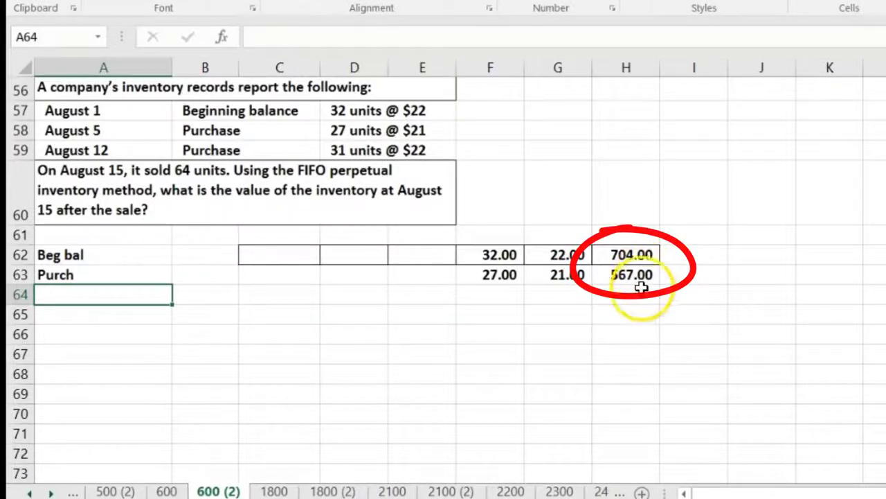
{"action": "left_click", "coordinate": [635, 255]}
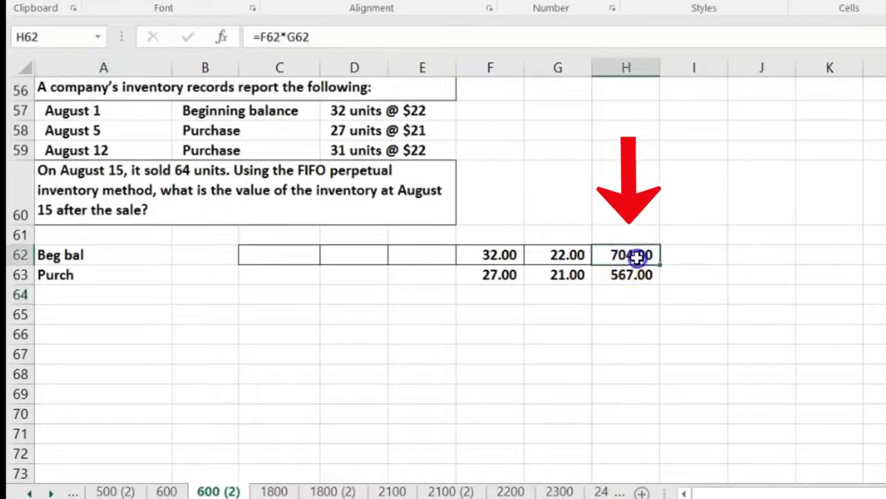
Step: Record the August 12 purchase in row 64: label A64 Purch, enter 31 units in F64 and unit cost 22 in G64
{"action": "left_click_drag", "start_coordinate": [636, 255], "coordinate": [636, 277]}
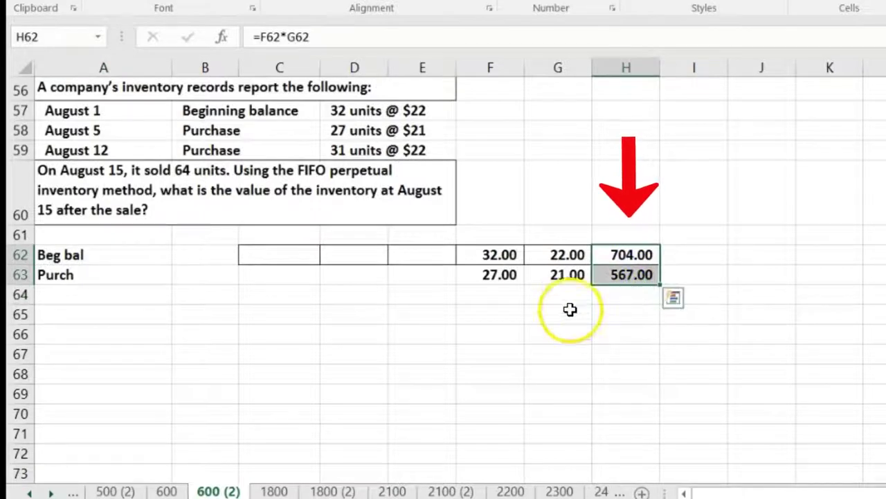
{"action": "left_click", "coordinate": [90, 297]}
{"action": "type", "text": "Purch"}
{"action": "key", "text": "Tab"}
{"action": "key", "text": "Tab"}
{"action": "key", "text": "Tab"}
{"action": "key", "text": "Tab"}
{"action": "key", "text": "Tab"}
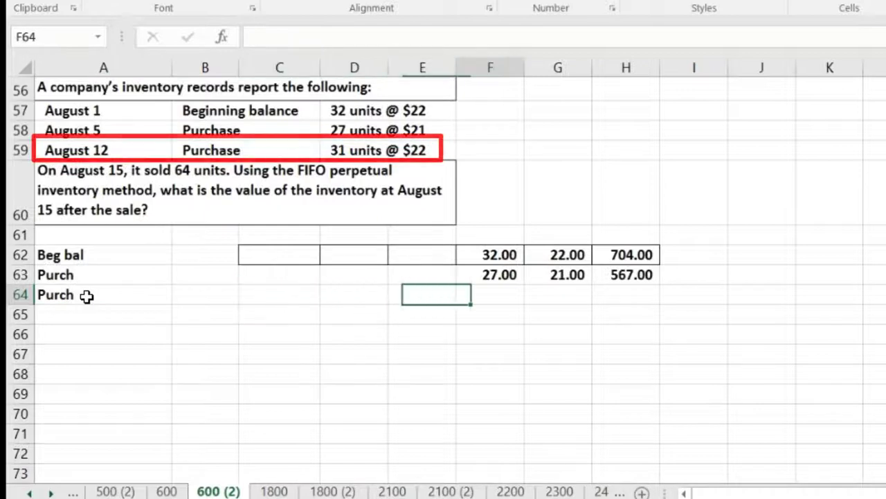
{"action": "type", "text": "31"}
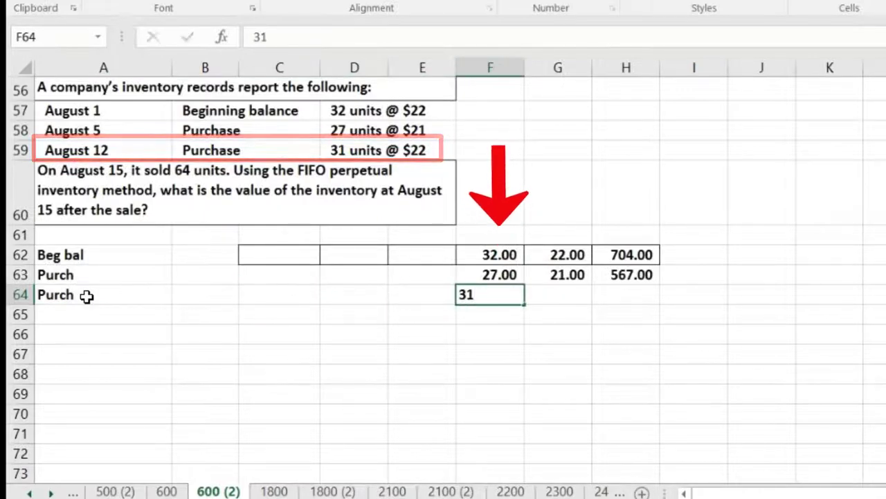
{"action": "key", "text": "Tab"}
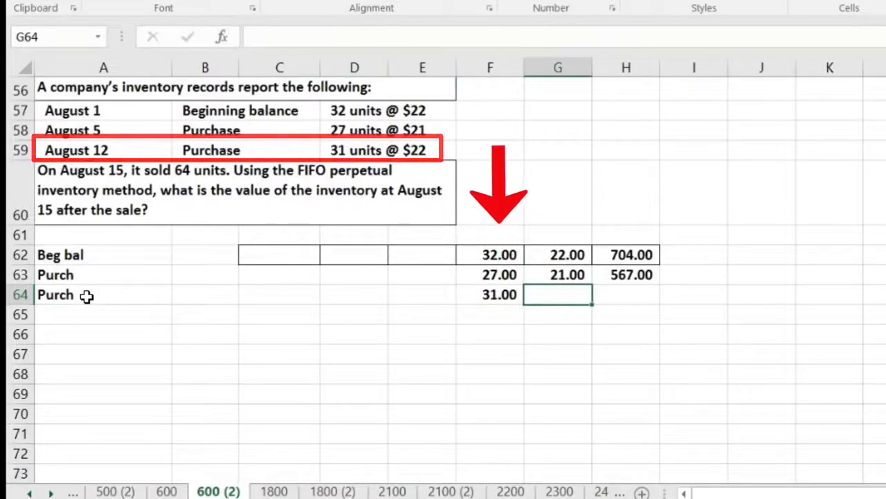
{"action": "type", "text": "22"}
Step: Calculate the August 12 purchase's total cost in H64 with the formula =F64*G64
{"action": "key", "text": "Tab"}
{"action": "type", "text": "="}
{"action": "left_click", "coordinate": [491, 295]}
{"action": "type", "text": "*"}
{"action": "left_click", "coordinate": [567, 295]}
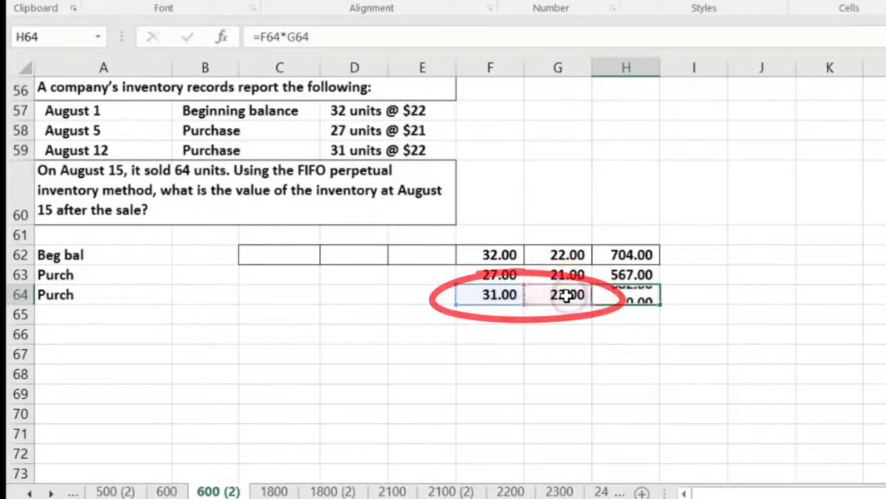
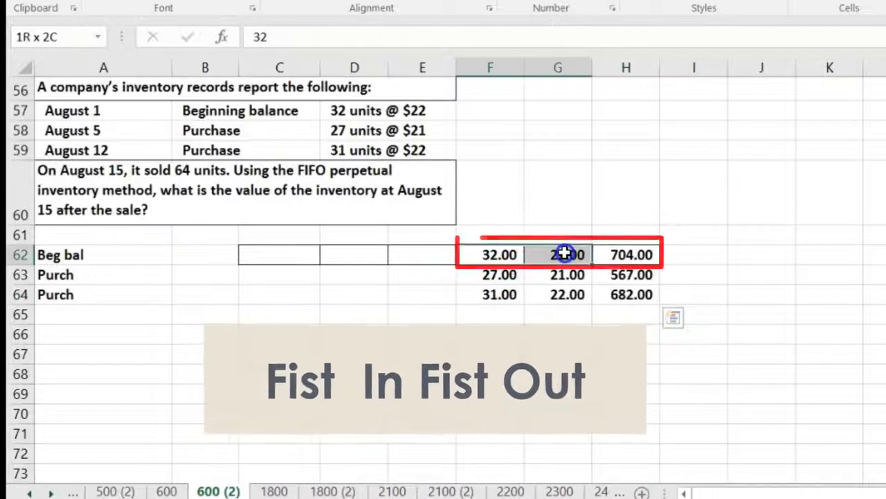
Step: Record the first sale layer in row 65: label A65 Sale, enter 32 units in C65 and link D65 to the unit cost in G62
{"action": "left_click", "coordinate": [124, 316]}
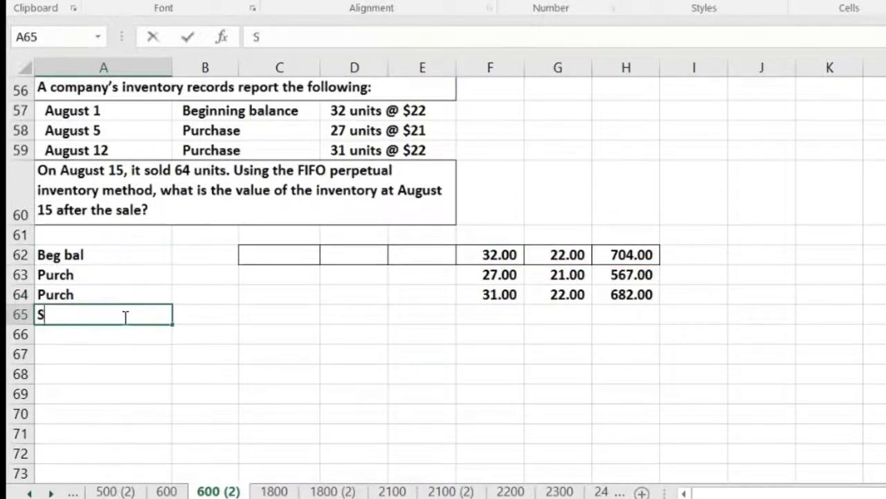
{"action": "type", "text": "Sale"}
{"action": "key", "text": "Tab"}
{"action": "key", "text": "Tab"}
{"action": "key", "text": "Tab"}
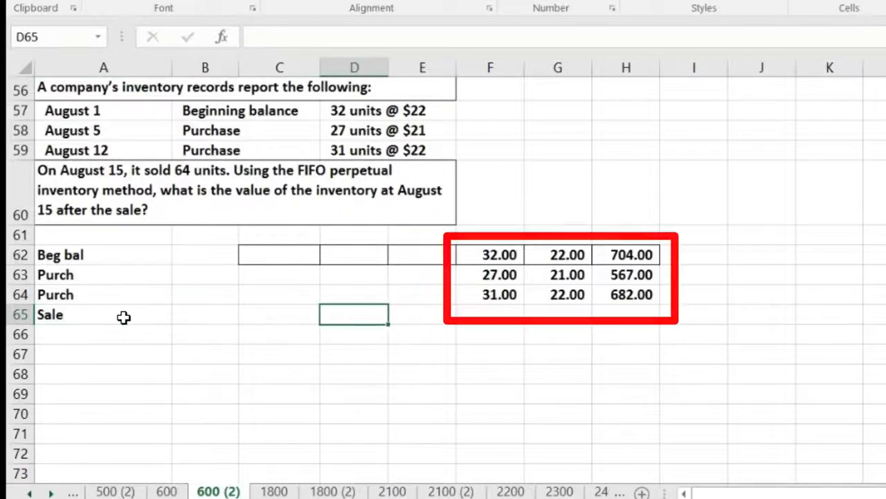
{"action": "left_click", "coordinate": [475, 255]}
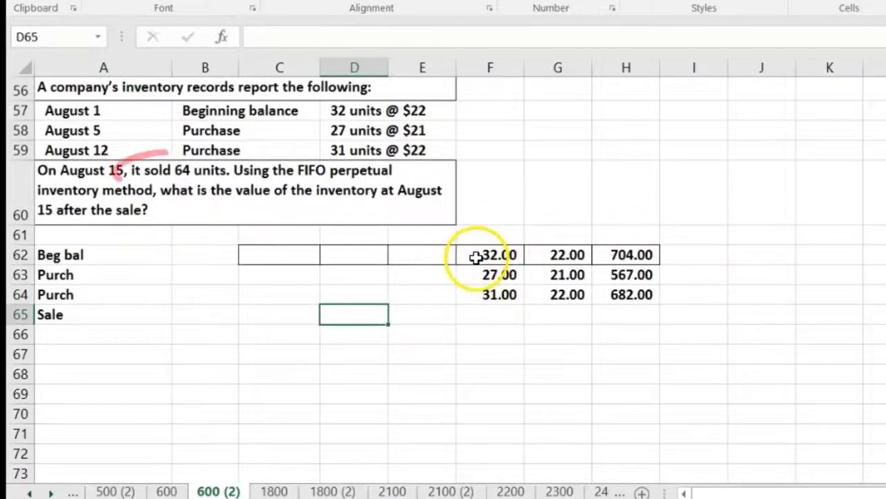
{"action": "left_click", "coordinate": [292, 315]}
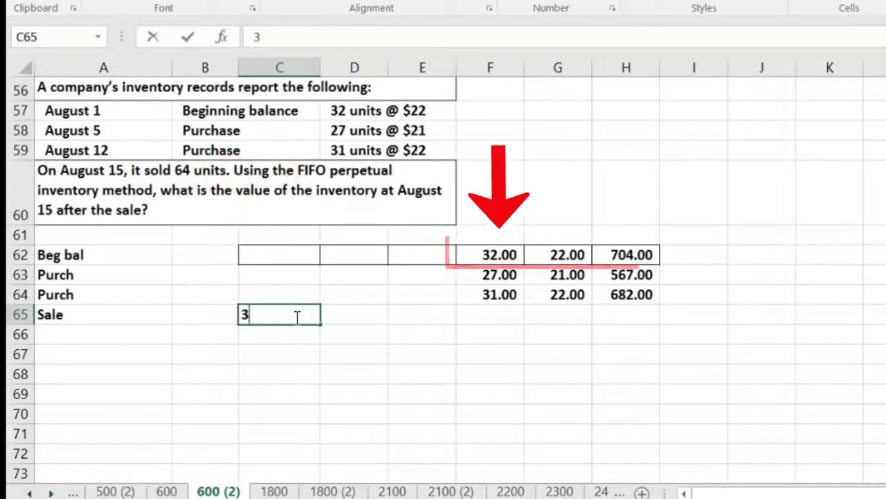
{"action": "type", "text": "32"}
{"action": "key", "text": "Tab"}
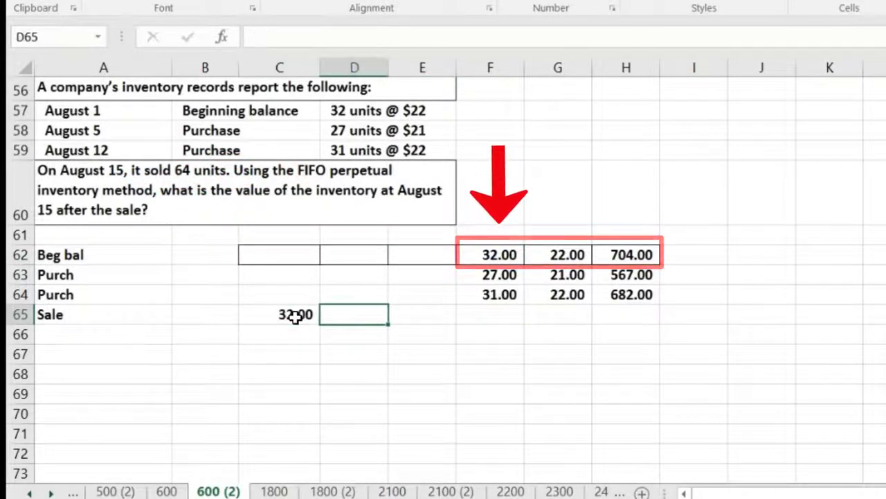
{"action": "left_click", "coordinate": [556, 255]}
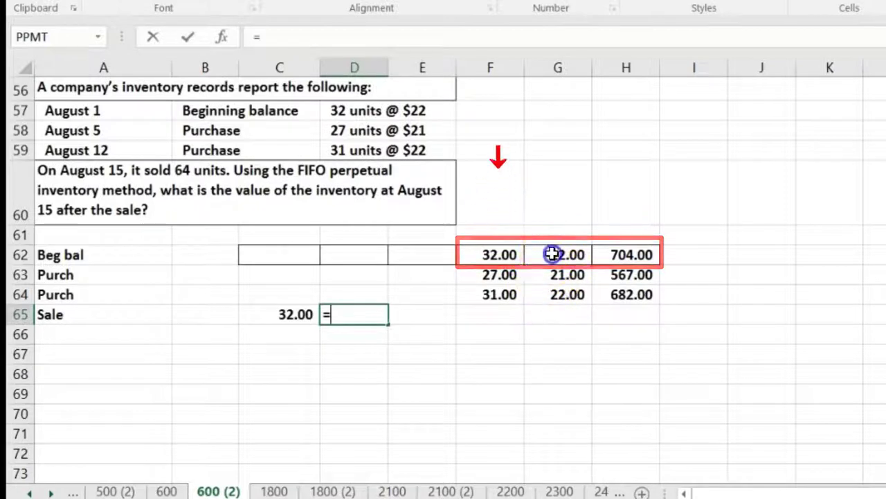
{"action": "key", "text": "Tab"}
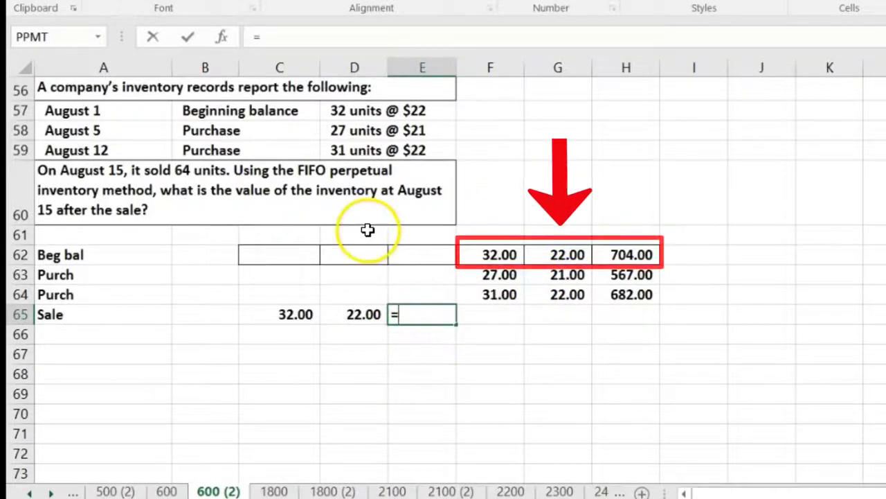
Step: Calculate the first sale layer's cost of goods sold in E65 with the formula =C65*D65
{"action": "key", "text": "Left"}
{"action": "key", "text": "Left"}
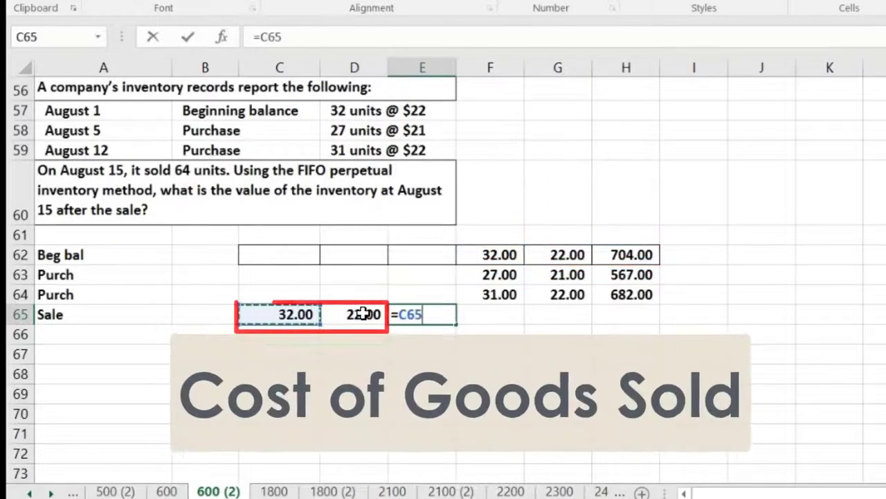
{"action": "type", "text": "*"}
{"action": "left_click", "coordinate": [363, 313]}
{"action": "key", "text": "Return"}
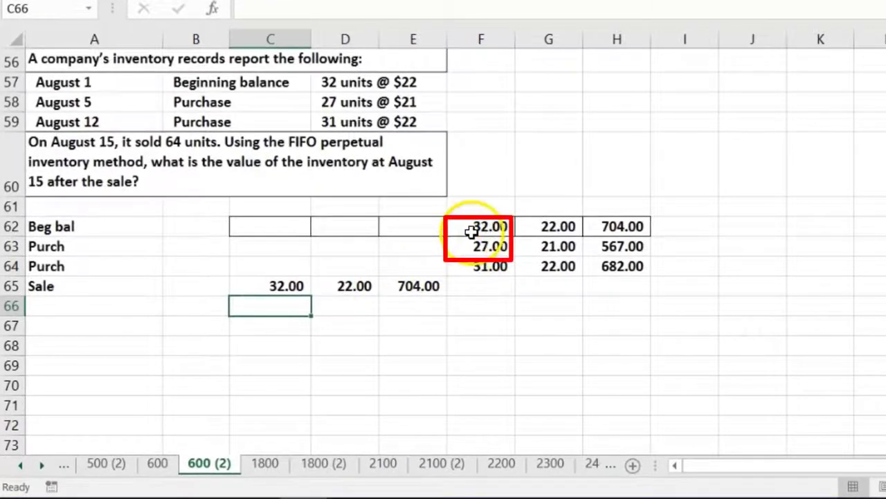
Step: Record the second sale layer in row 66: enter 27 units in C66 and unit cost 21 in D66
{"action": "left_click_drag", "start_coordinate": [471, 229], "coordinate": [472, 246]}
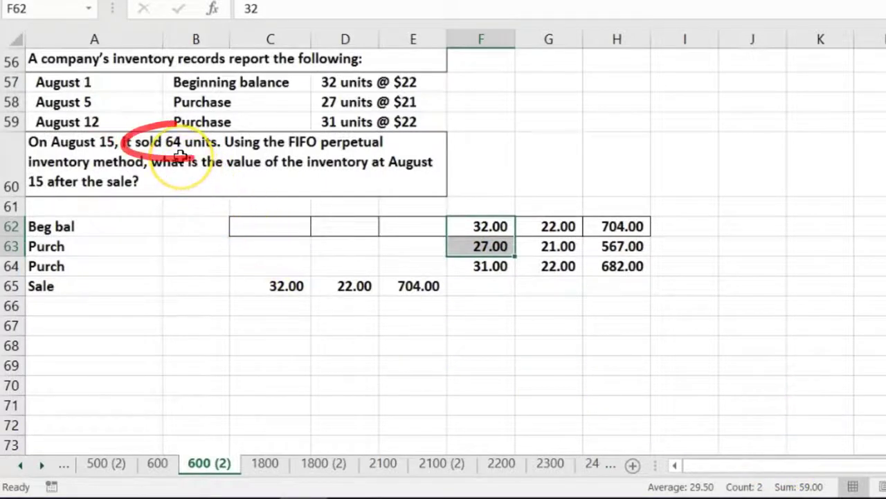
{"action": "left_click", "coordinate": [280, 304]}
{"action": "type", "text": "27"}
{"action": "key", "text": "Tab"}
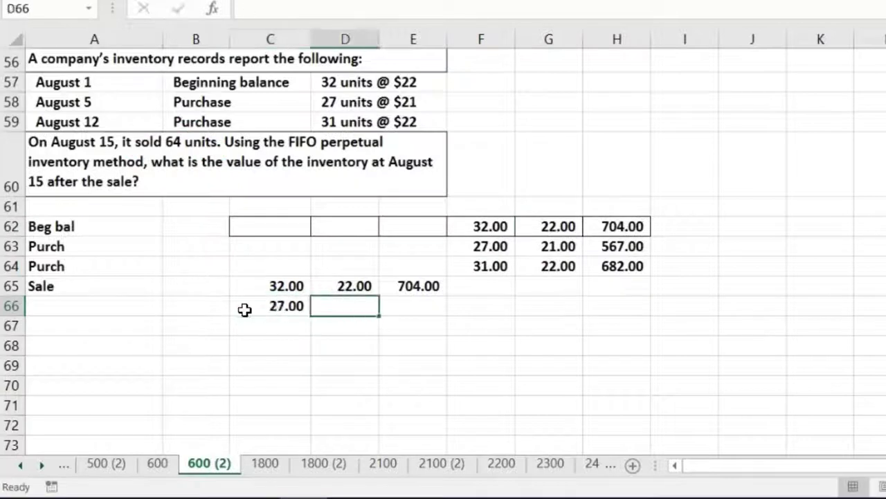
{"action": "key", "text": "Tab"}
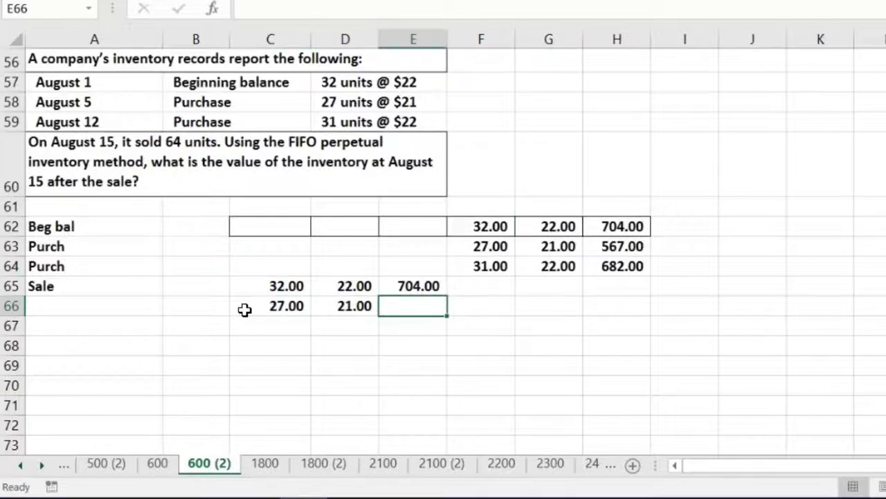
Step: Calculate the second sale layer's cost of goods sold in E66 with the formula =C66*D66
{"action": "type", "text": "="}
{"action": "left_click", "coordinate": [245, 309]}
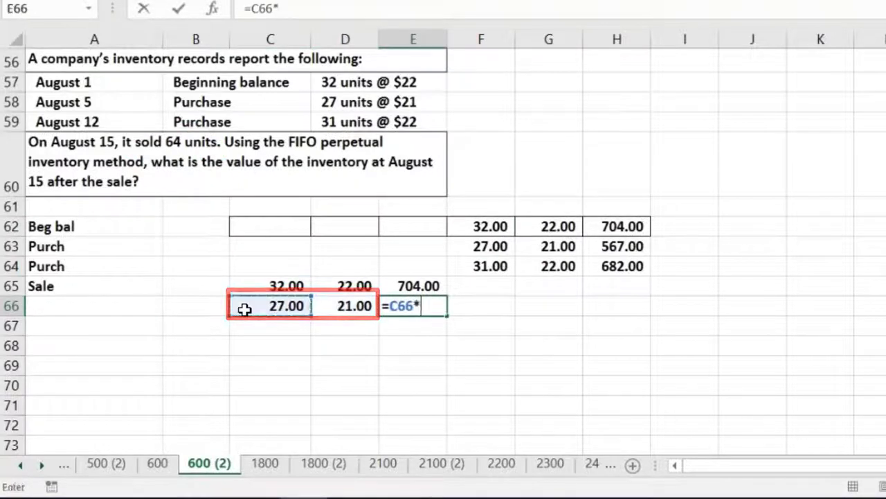
{"action": "type", "text": "*"}
{"action": "key", "text": "Left"}
{"action": "key", "text": "Return"}
{"action": "key", "text": "Up"}
{"action": "key", "text": "Right"}
{"action": "key", "text": "Right"}
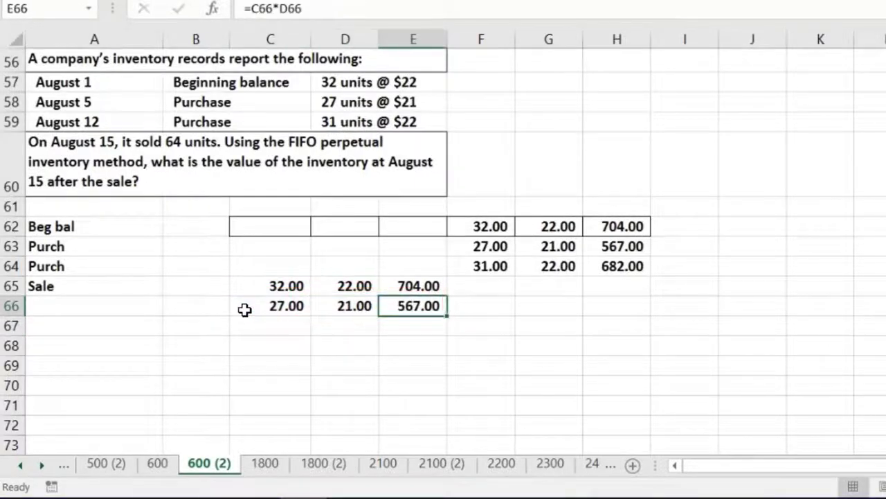
Step: Calculate the remaining units sold in C67 with the formula =64-C65-C66, and check the sum of C65:C67
{"action": "left_click", "coordinate": [276, 328]}
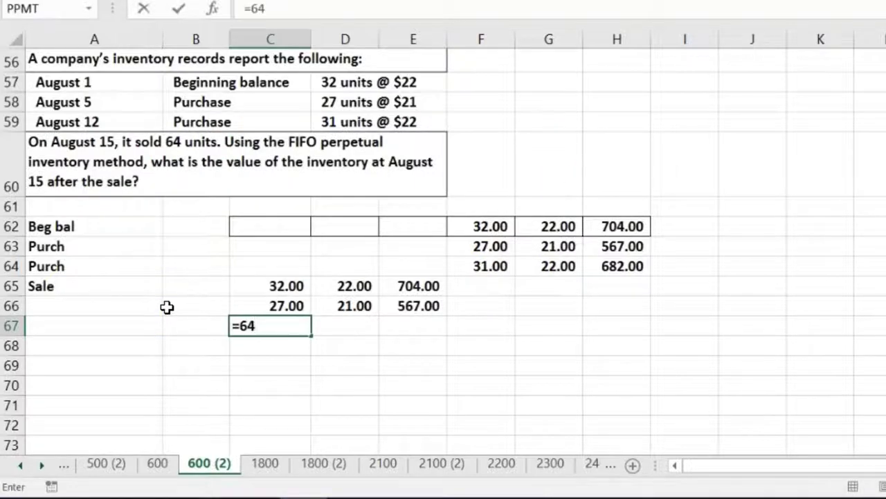
{"action": "left_click", "coordinate": [249, 283]}
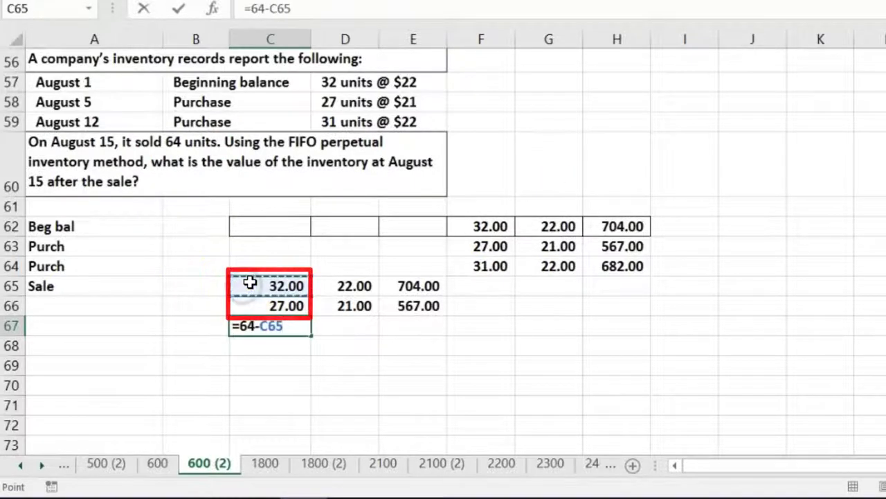
{"action": "type", "text": "-"}
{"action": "left_click", "coordinate": [261, 304]}
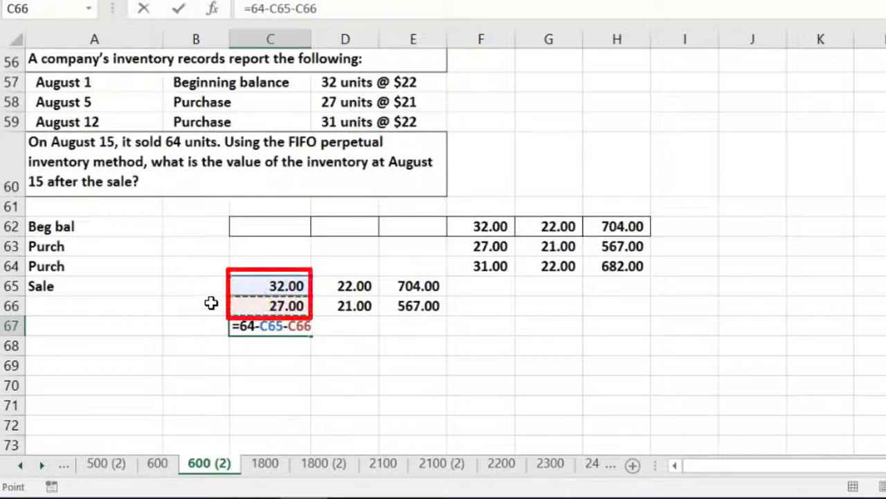
{"action": "key", "text": "Return"}
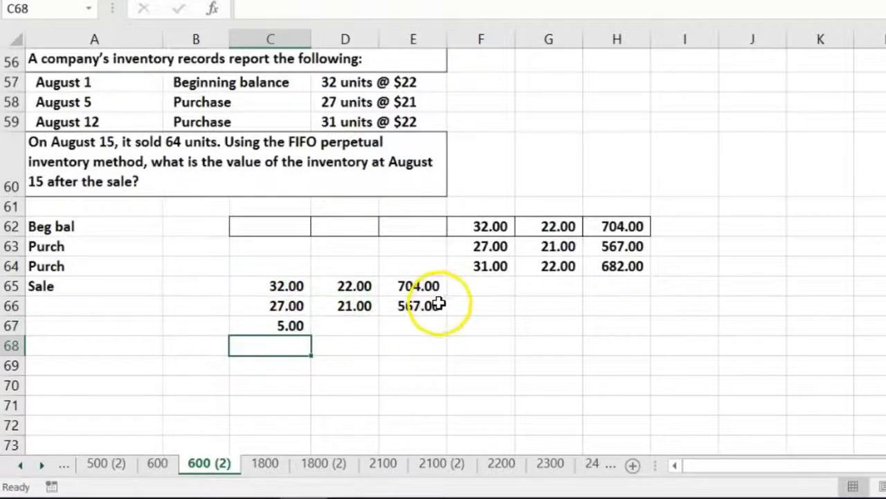
{"action": "left_click_drag", "start_coordinate": [277, 285], "coordinate": [278, 326]}
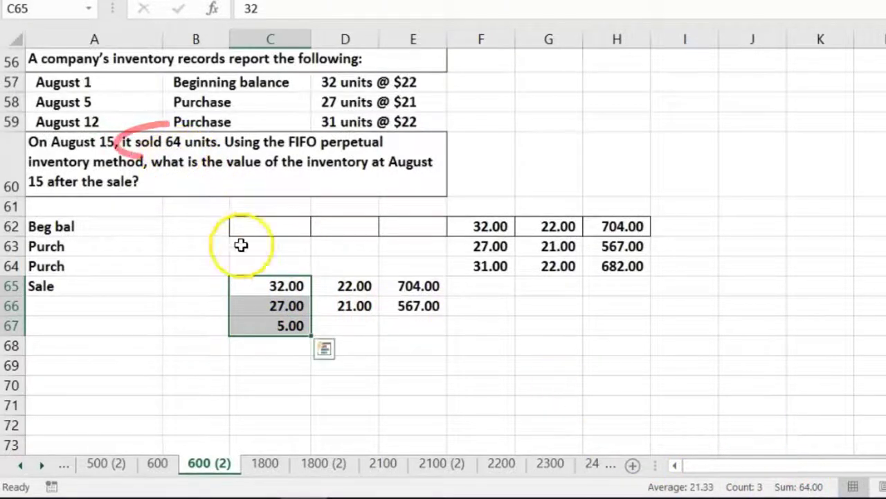
Step: Link D67 to the August 12 unit cost in G64 and calculate the third layer's cost in E67 with =C67*D67
{"action": "left_click", "coordinate": [355, 320]}
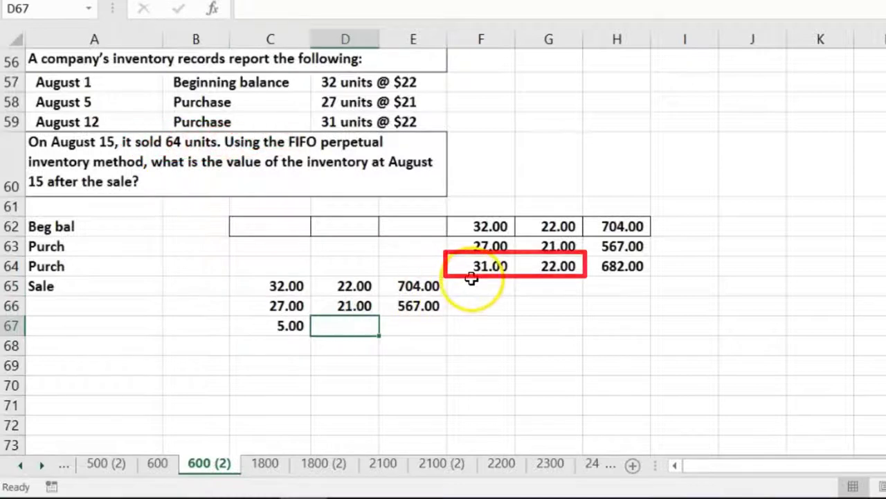
{"action": "type", "text": "="}
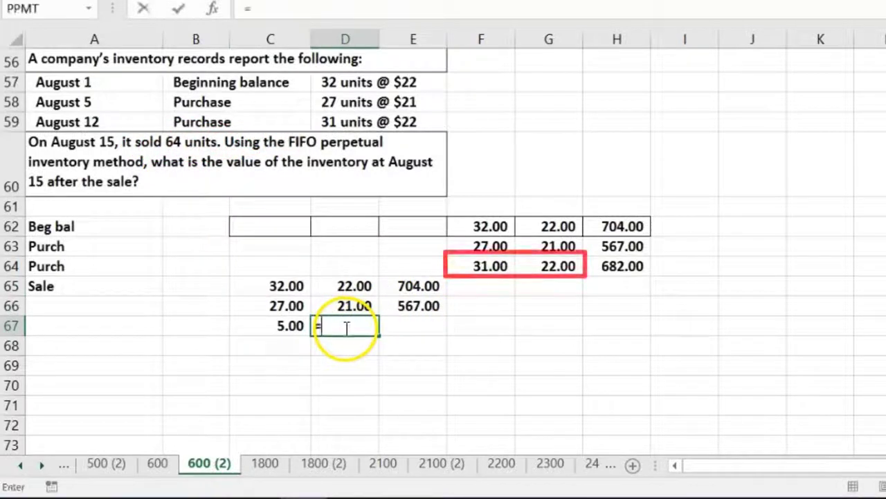
{"action": "left_click", "coordinate": [544, 268]}
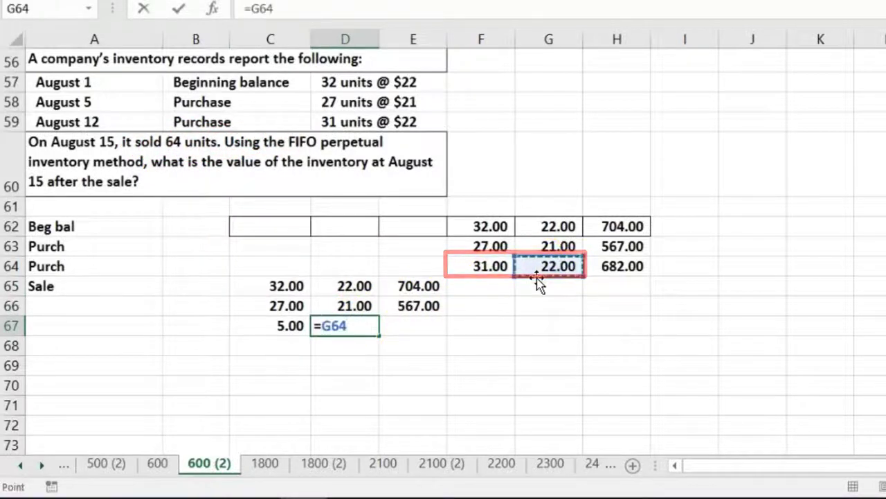
{"action": "key", "text": "Tab"}
{"action": "type", "text": "="}
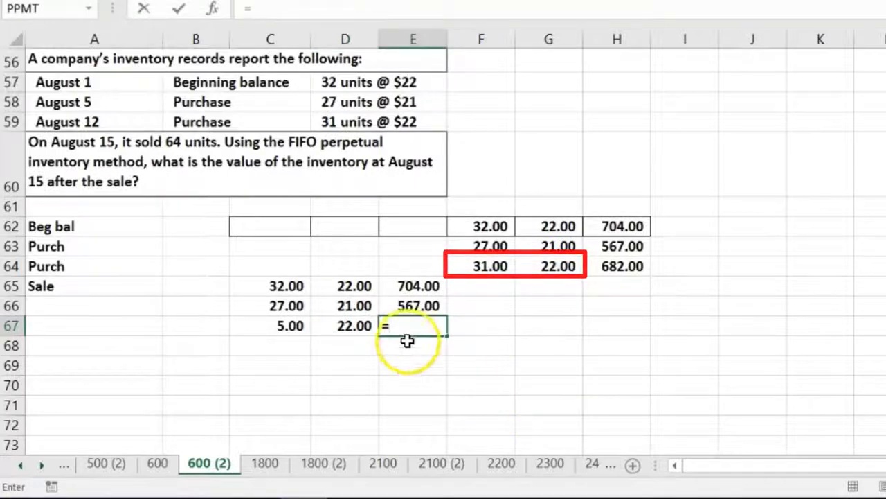
{"action": "left_click", "coordinate": [296, 326]}
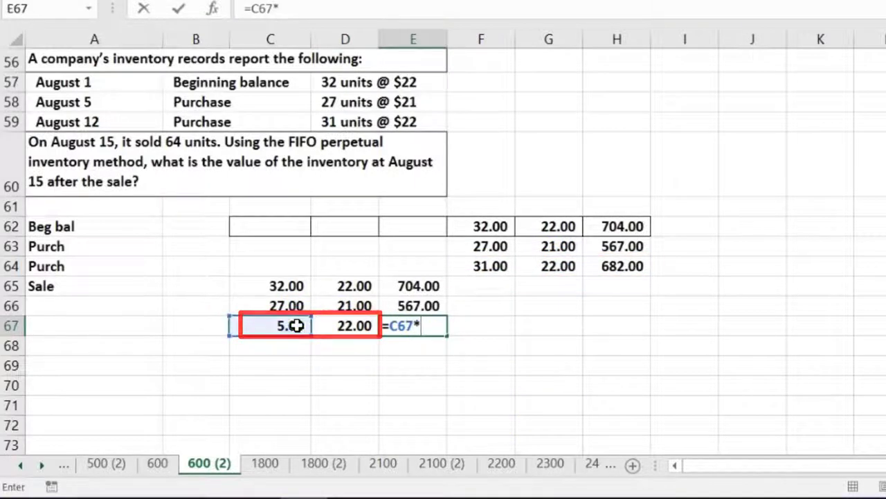
{"action": "type", "text": "*"}
{"action": "left_click", "coordinate": [339, 331]}
{"action": "key", "text": "Return"}
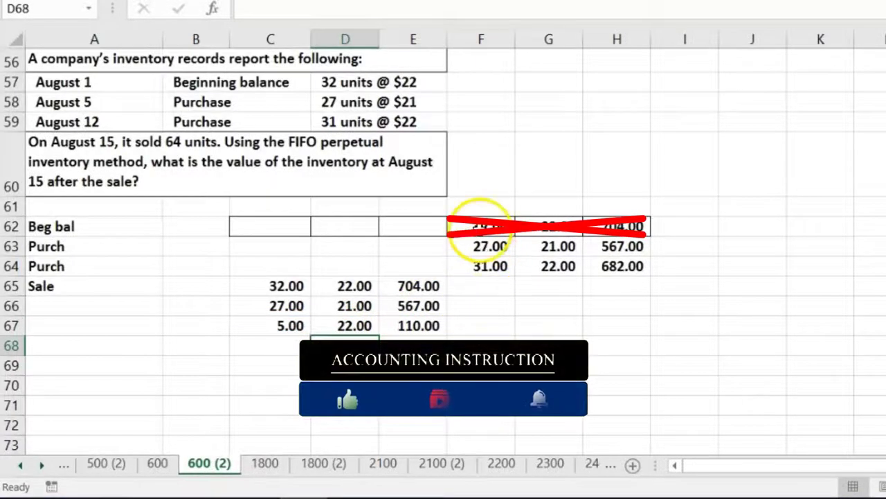
Step: Calculate the units remaining from the August 12 purchase in F67 with the formula =F64-C67
{"action": "left_click_drag", "start_coordinate": [478, 226], "coordinate": [649, 228]}
{"action": "left_click_drag", "start_coordinate": [458, 247], "coordinate": [633, 248]}
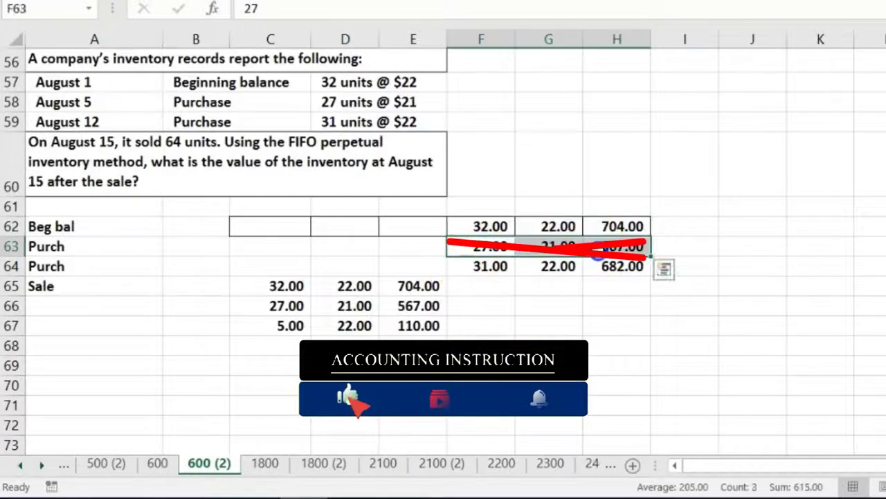
{"action": "left_click", "coordinate": [485, 327]}
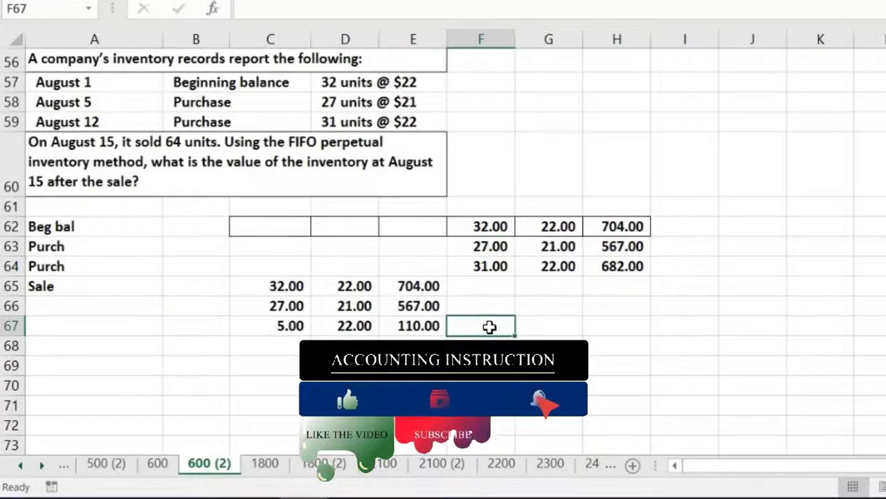
{"action": "type", "text": "="}
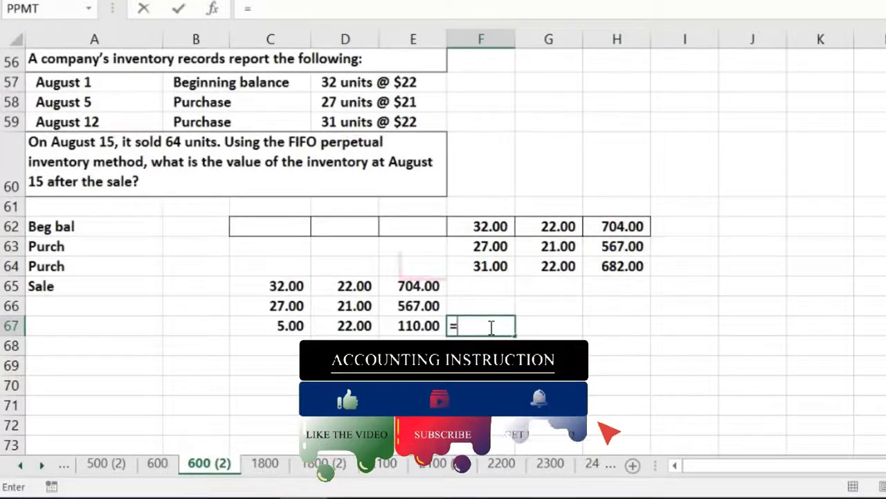
{"action": "left_click", "coordinate": [481, 265]}
{"action": "type", "text": "-"}
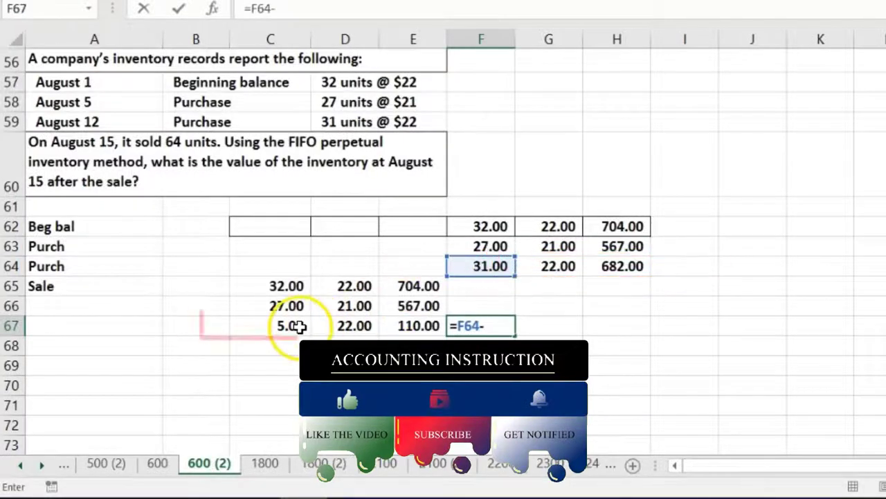
{"action": "left_click", "coordinate": [298, 326]}
{"action": "key", "text": "Return"}
Step: Link the remaining inventory's unit cost in G67 to the August 12 unit cost in G64
{"action": "key", "text": "Right"}
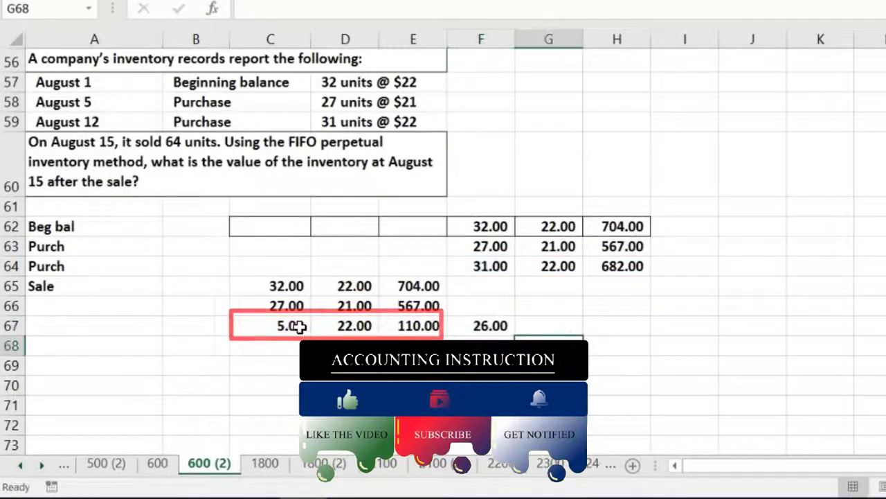
{"action": "key", "text": "Up"}
{"action": "type", "text": "="}
{"action": "key", "text": "Up"}
{"action": "key", "text": "Up"}
{"action": "key", "text": "Up"}
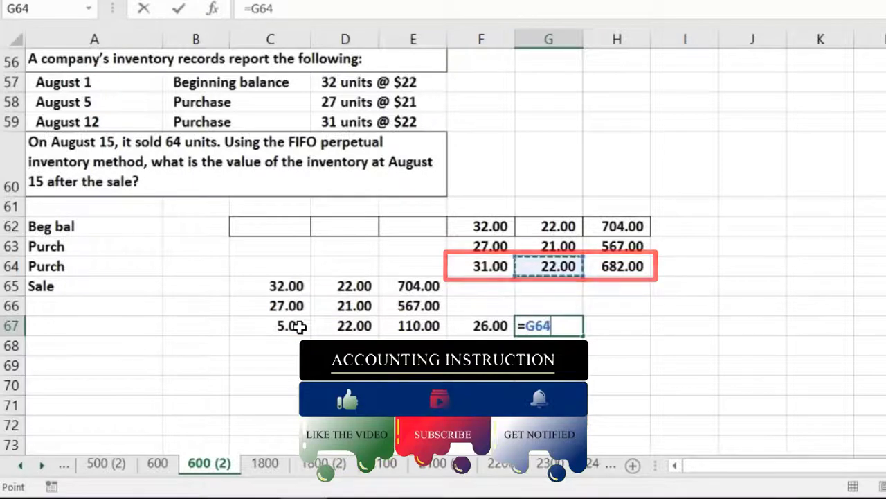
{"action": "key", "text": "Return"}
Step: Calculate the value of the remaining inventory in H67 with the formula =F67*G67
{"action": "key", "text": "Right"}
{"action": "key", "text": "Up"}
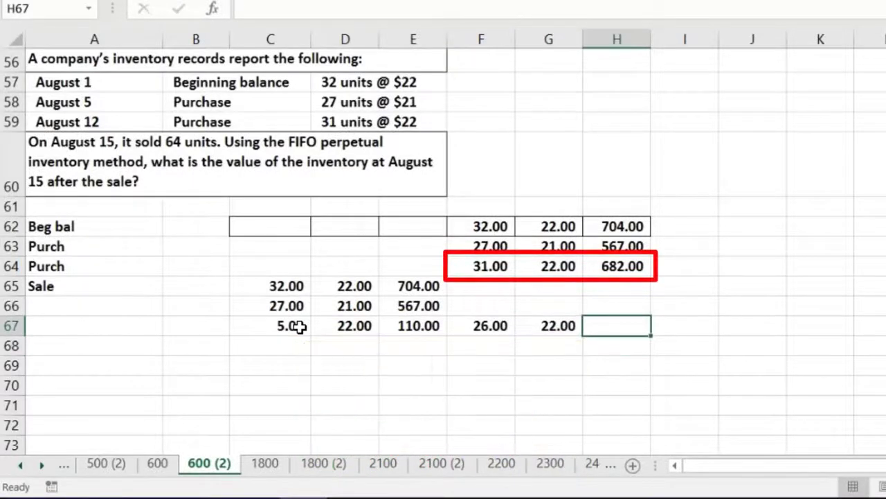
{"action": "type", "text": "="}
{"action": "key", "text": "Left"}
{"action": "key", "text": "Left"}
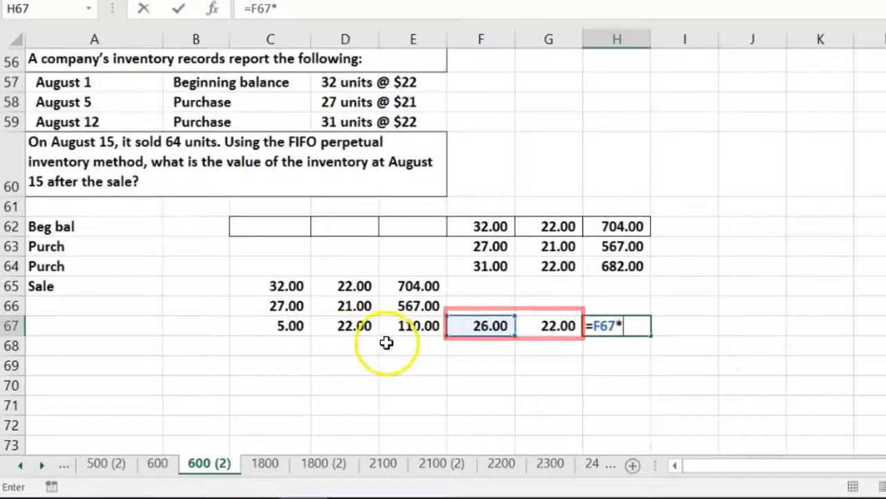
{"action": "left_click", "coordinate": [562, 323]}
{"action": "key", "text": "Return"}
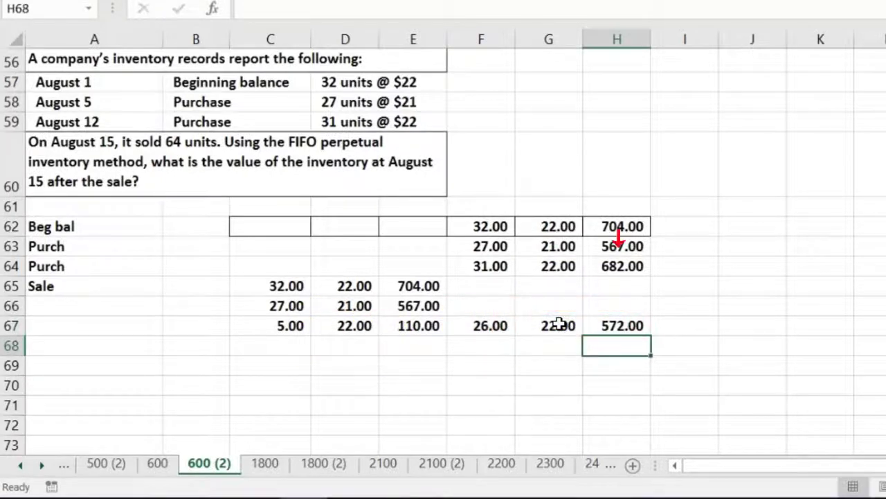
{"action": "key", "text": "Up"}
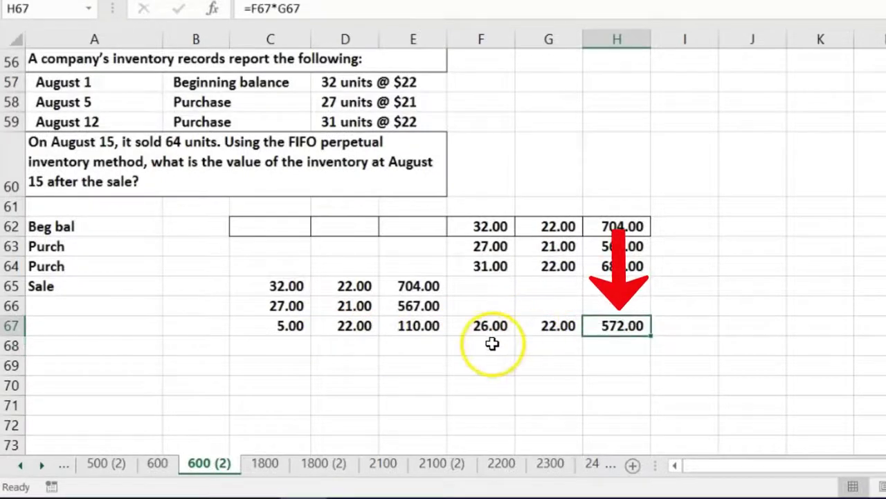
Step: Total the cost of goods sold in E69 with a SUM of E65:E67
{"action": "left_click", "coordinate": [428, 362]}
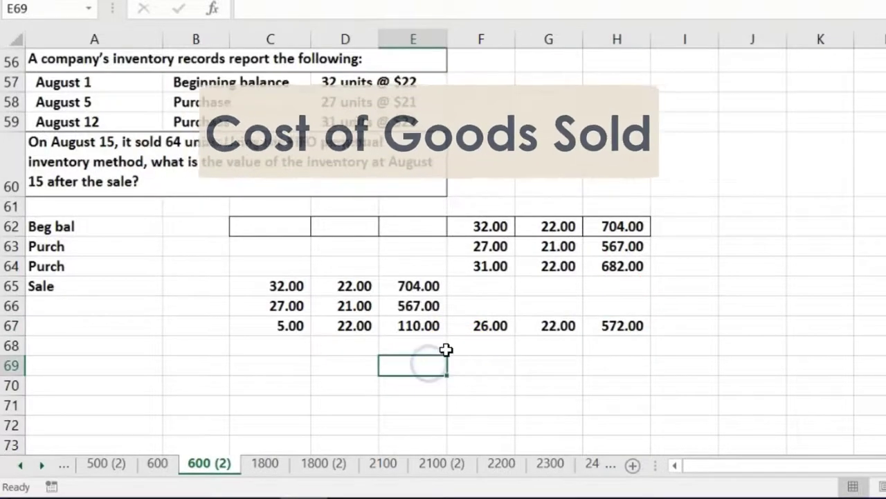
{"action": "type", "text": "=sum("}
{"action": "key", "text": "Up"}
{"action": "key", "text": "Up"}
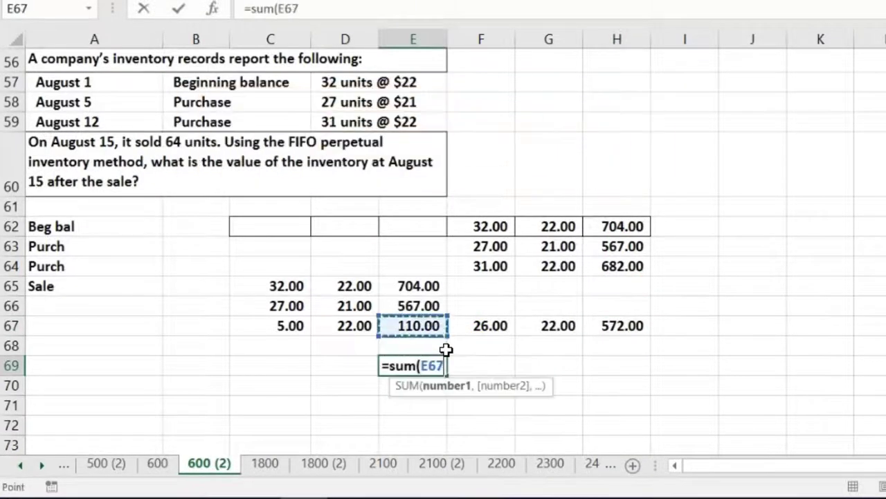
{"action": "key", "text": "shift+Up"}
{"action": "key", "text": "shift+Up"}
{"action": "key", "text": "Return"}
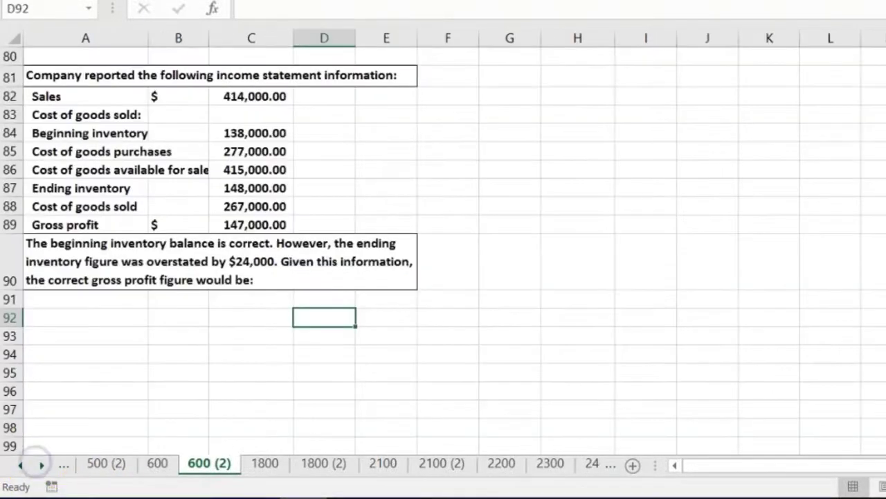
Step: Start the corrected income statement below the overstated ending inventory question: enter the label Sales in A92 and 414,000 in C92
{"action": "scroll", "coordinate": [707, 402], "scroll_direction": "down", "scroll_amount": 1}
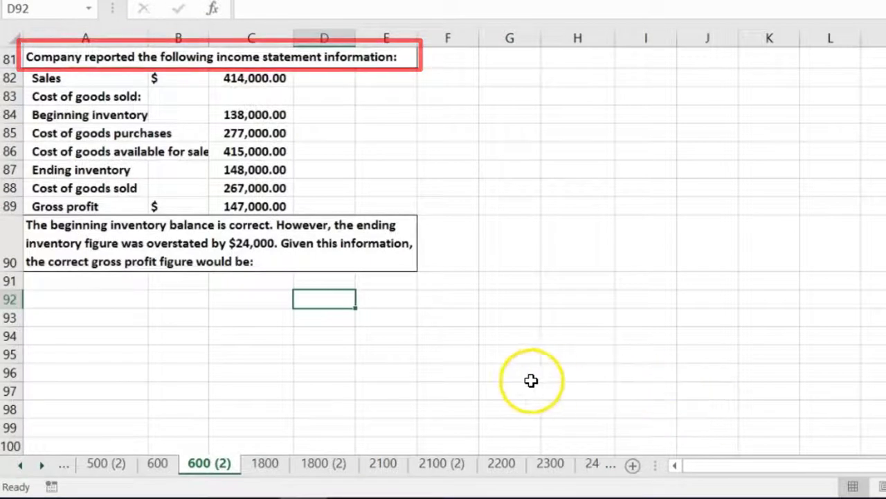
{"action": "left_click", "coordinate": [94, 99]}
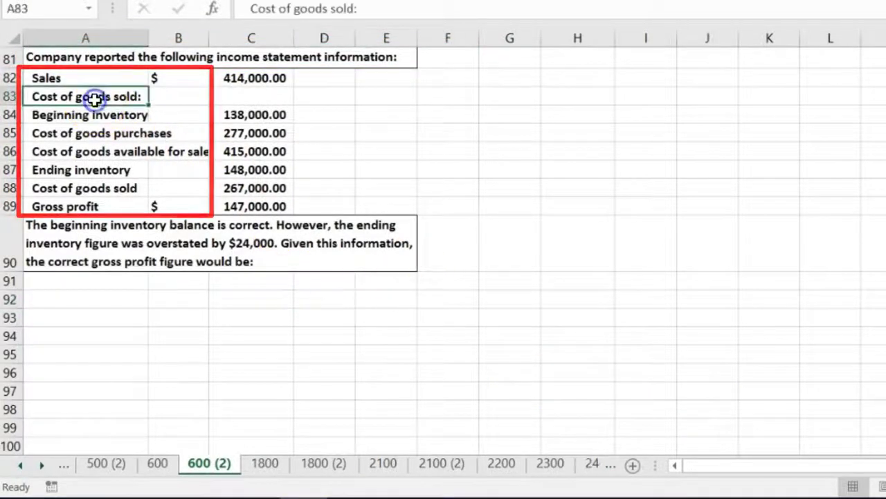
{"action": "left_click", "coordinate": [117, 205]}
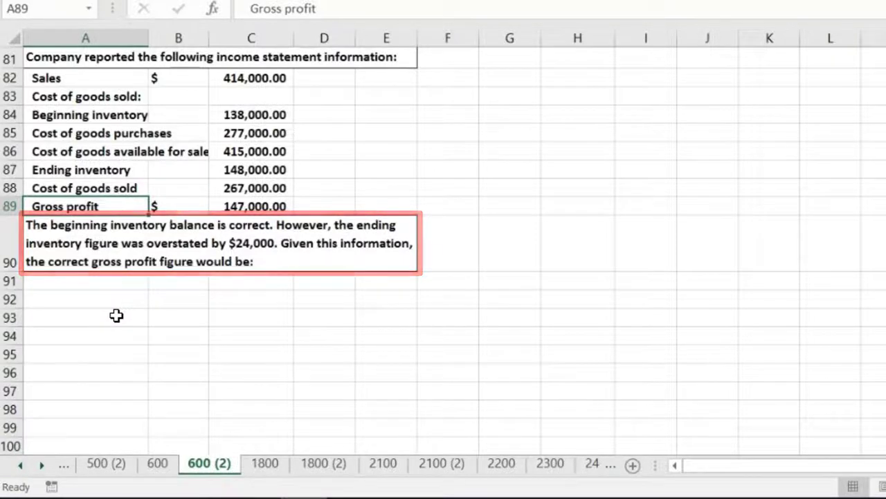
{"action": "left_click", "coordinate": [108, 299]}
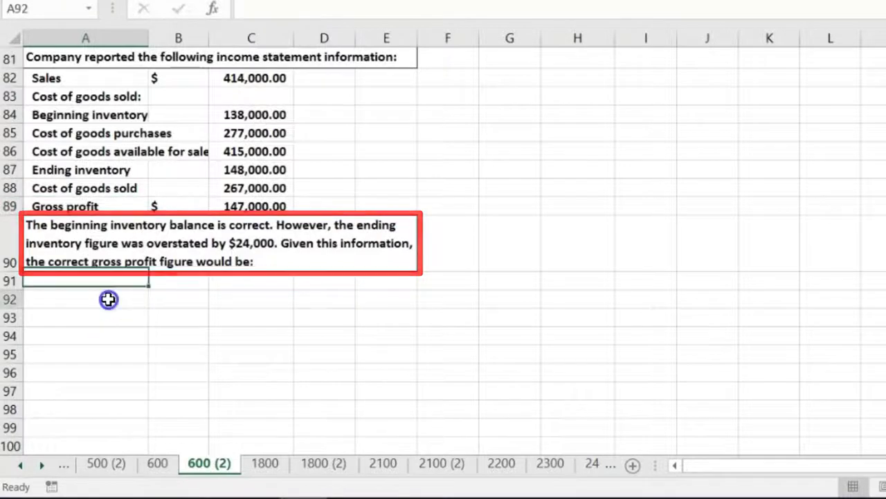
{"action": "type", "text": "Sales"}
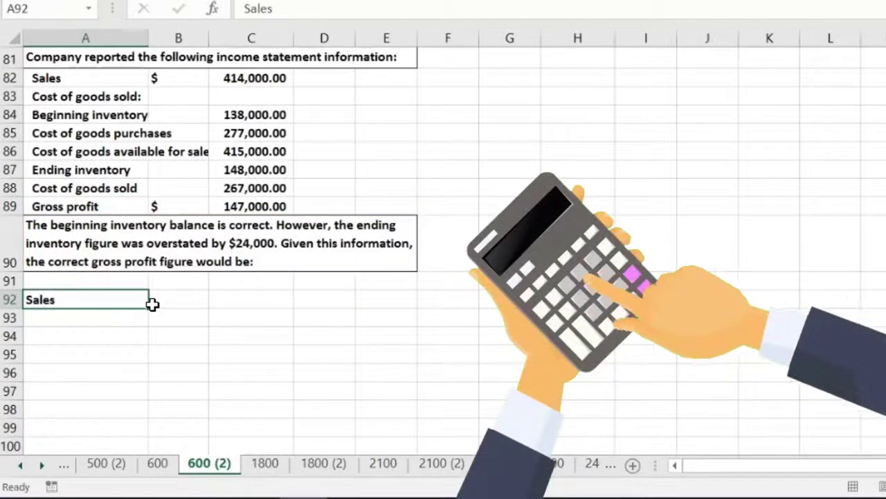
{"action": "key", "text": "Tab"}
{"action": "key", "text": "Tab"}
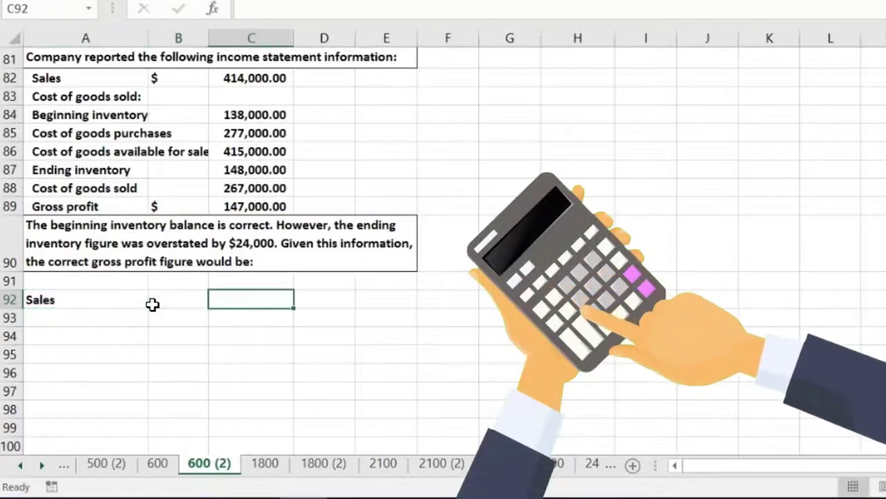
{"action": "type", "text": "414"}
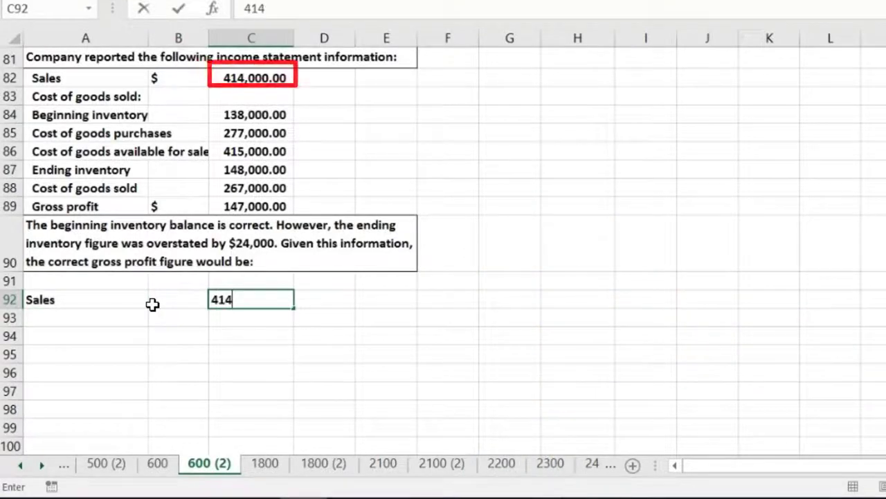
{"action": "type", "text": ",000"}
{"action": "key", "text": "Return"}
Step: Add the heading COGS: in A93 and the beginning inventory line Beg inv in A94 with 138000 in B94
{"action": "type", "text": "C"}
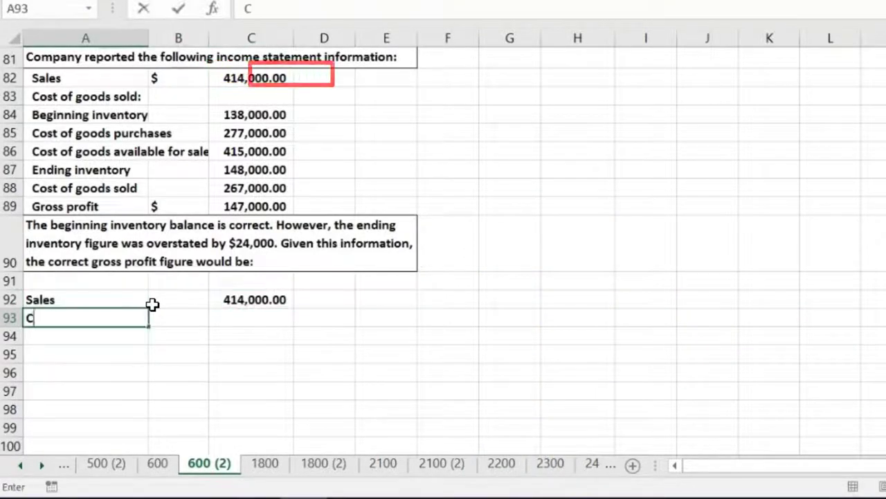
{"action": "type", "text": "OGS:"}
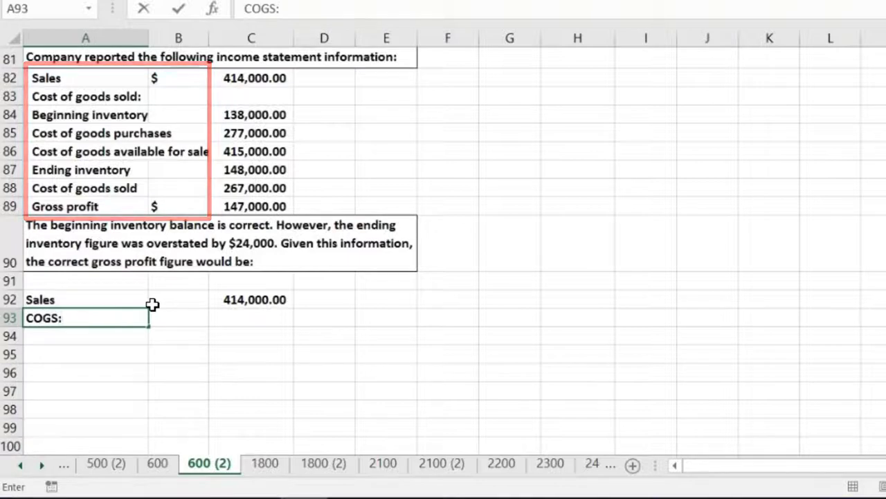
{"action": "key", "text": "Return"}
{"action": "type", "text": "Begi"}
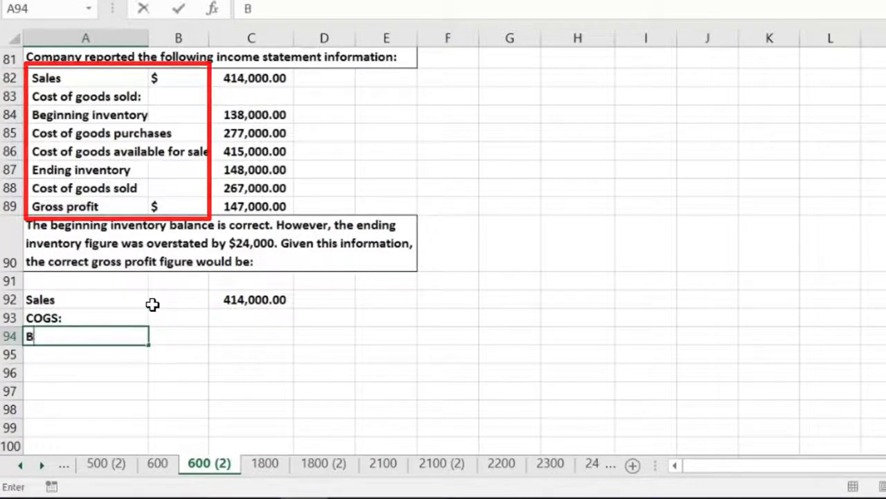
{"action": "key", "text": "BackSpace"}
{"action": "key", "text": "BackSpace"}
{"action": "type", "text": "g inv"}
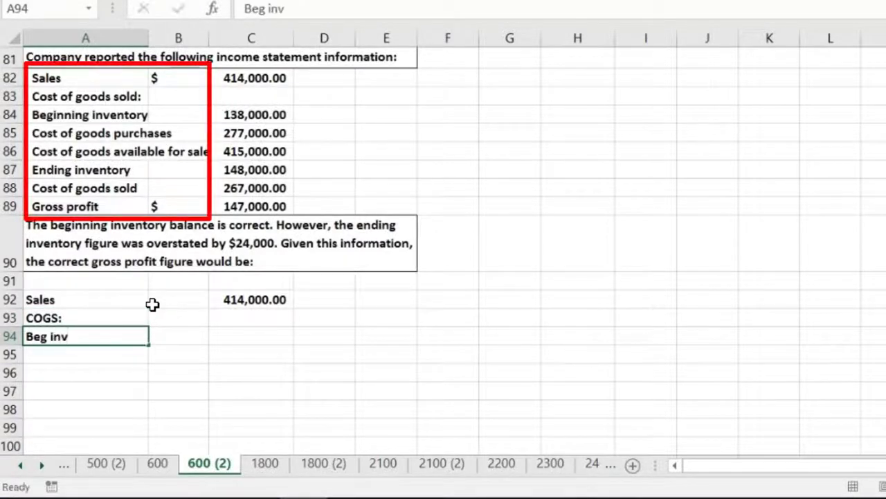
{"action": "key", "text": "Right"}
{"action": "type", "text": "13"}
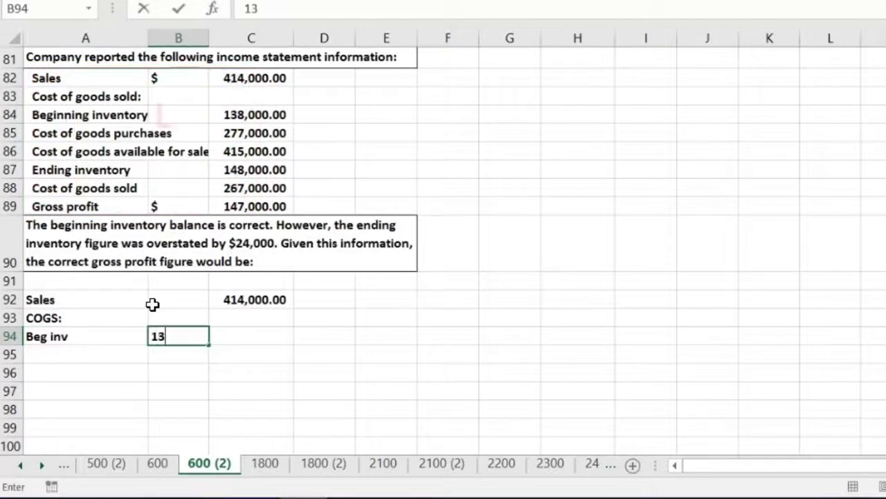
{"action": "type", "text": "8000"}
{"action": "key", "text": "Return"}
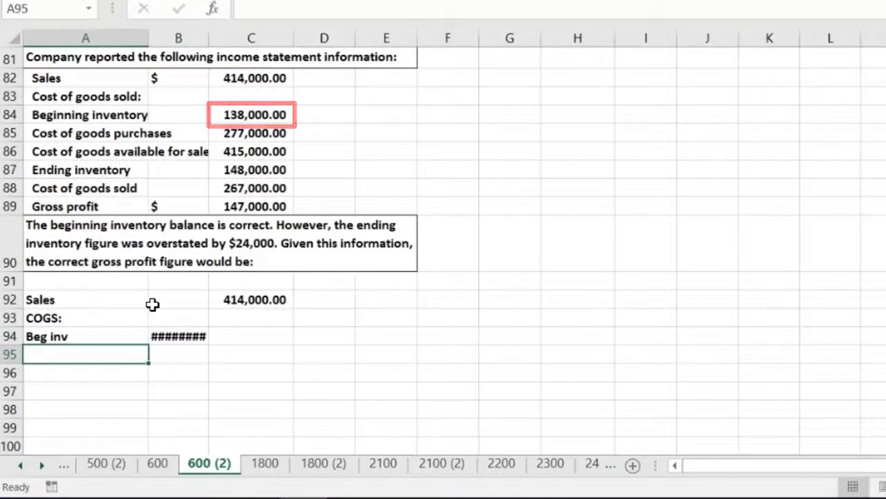
Step: Enter the label purchases in A95
{"action": "type", "text": "C"}
{"action": "key", "text": "BackSpace"}
{"action": "key", "text": "BackSpace"}
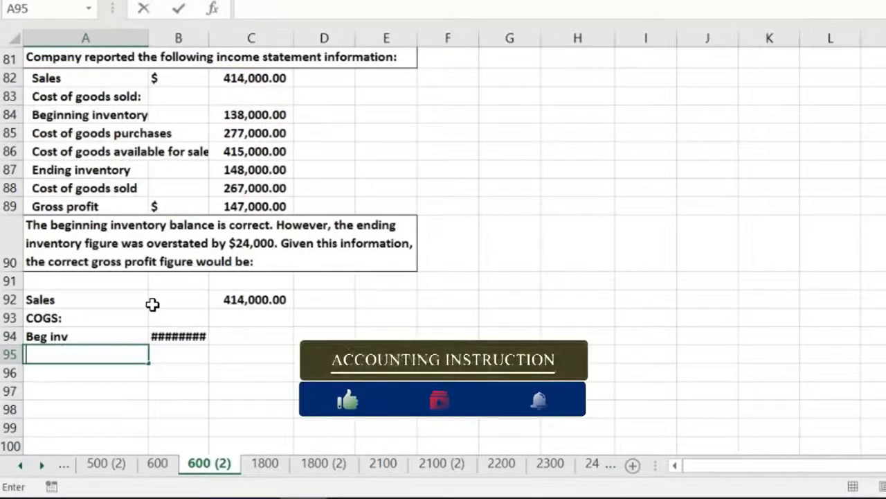
{"action": "type", "text": "purcha"}
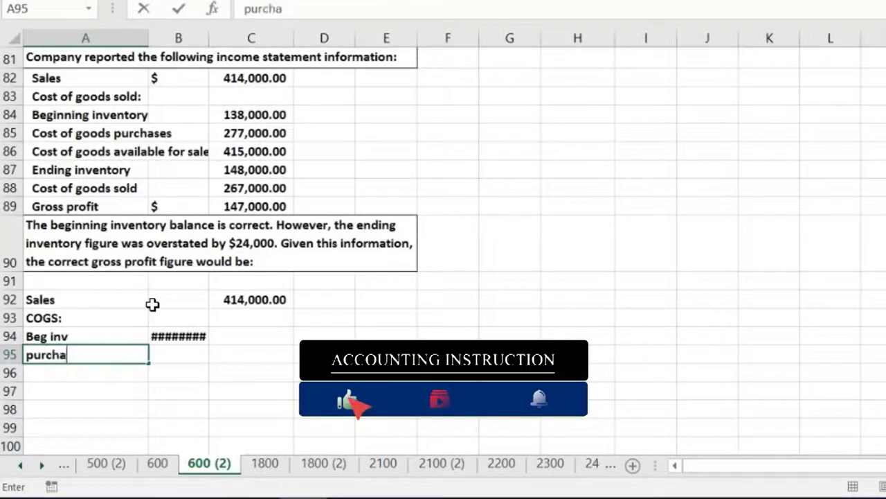
{"action": "type", "text": "ses"}
{"action": "key", "text": "Right"}
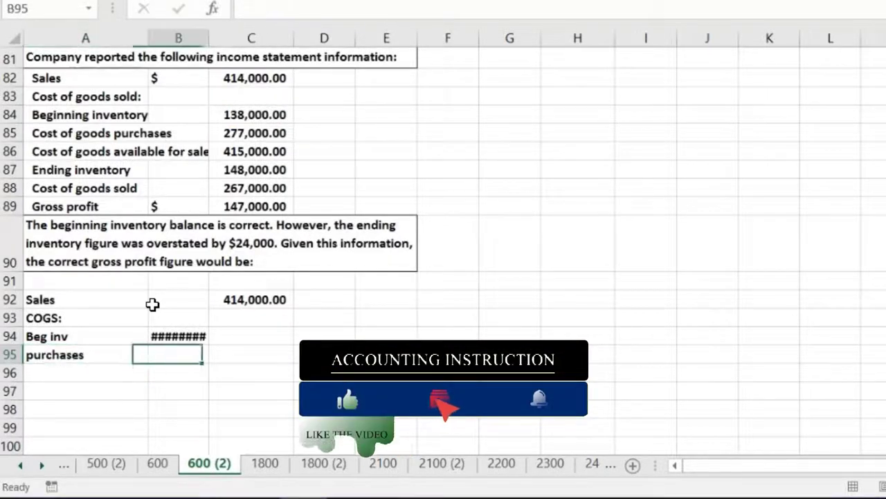
Step: Widen column B enough to display the full beginning inventory amount in B94
{"action": "left_click", "coordinate": [220, 38]}
{"action": "left_click", "coordinate": [179, 37]}
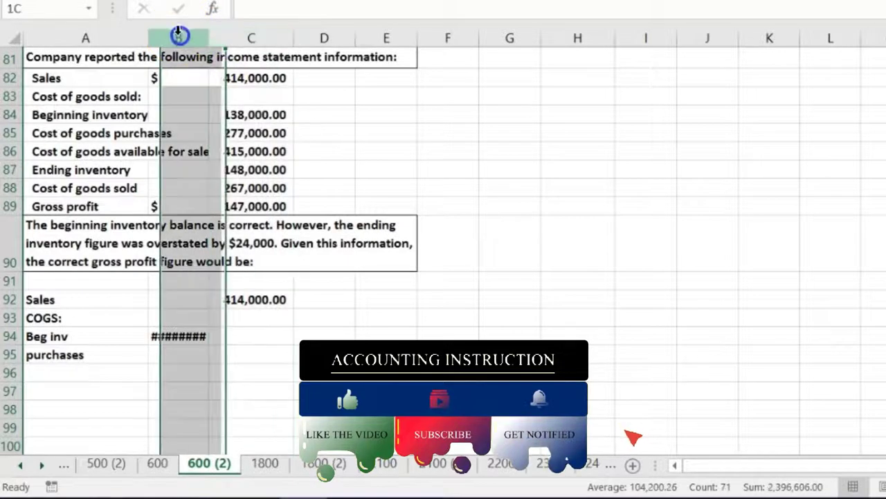
{"action": "left_click_drag", "start_coordinate": [207, 34], "coordinate": [230, 40]}
{"action": "left_click", "coordinate": [190, 328]}
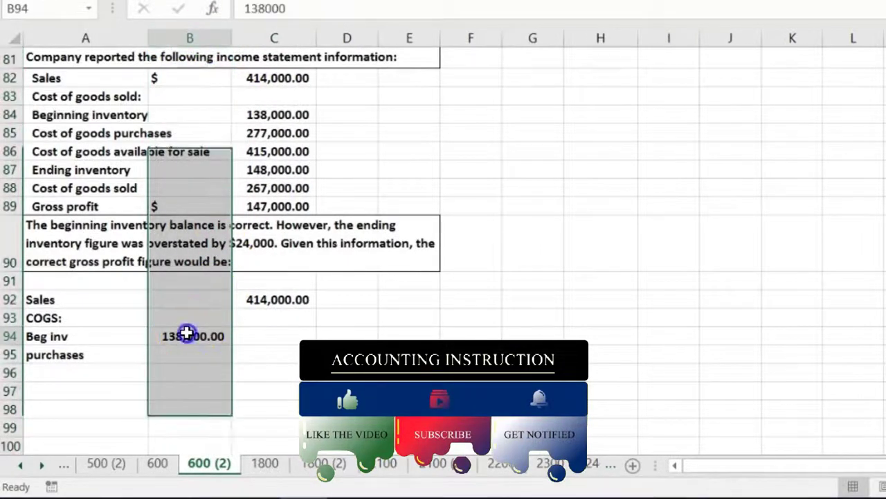
Step: Enter the cost of goods purchases, 277000, in B95
{"action": "left_click", "coordinate": [183, 356]}
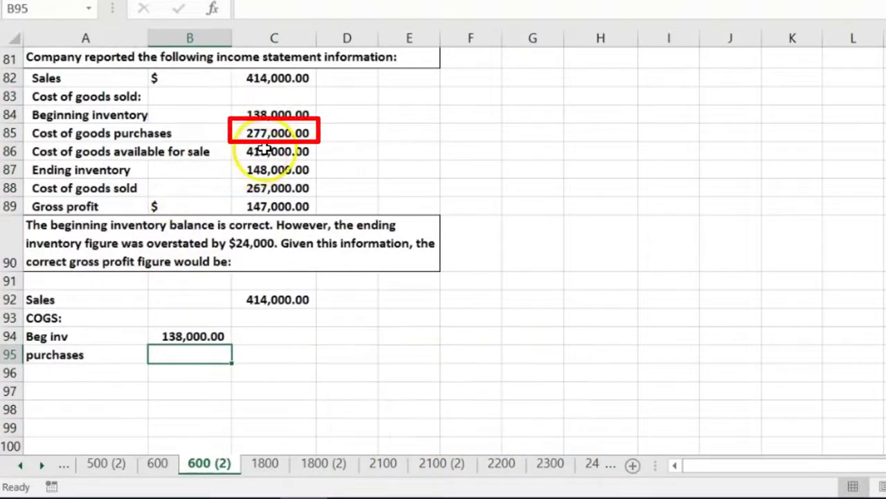
{"action": "type", "text": "277,00"}
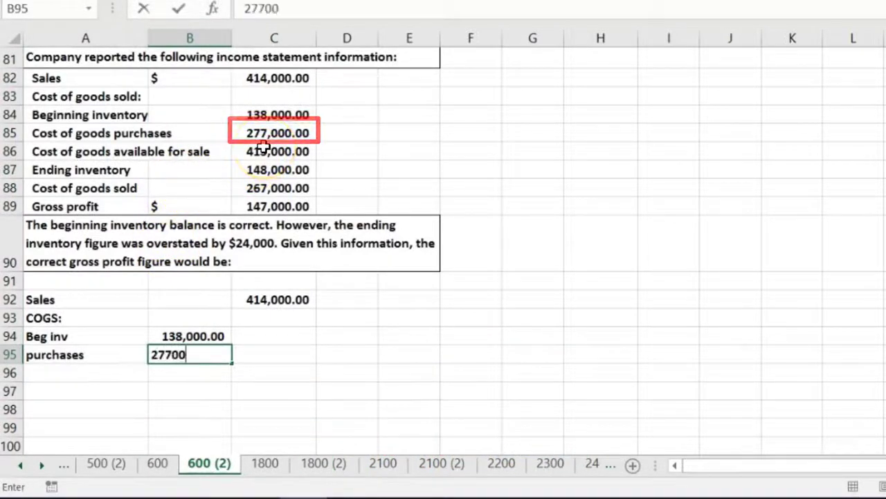
{"action": "type", "text": "0"}
{"action": "key", "text": "Return"}
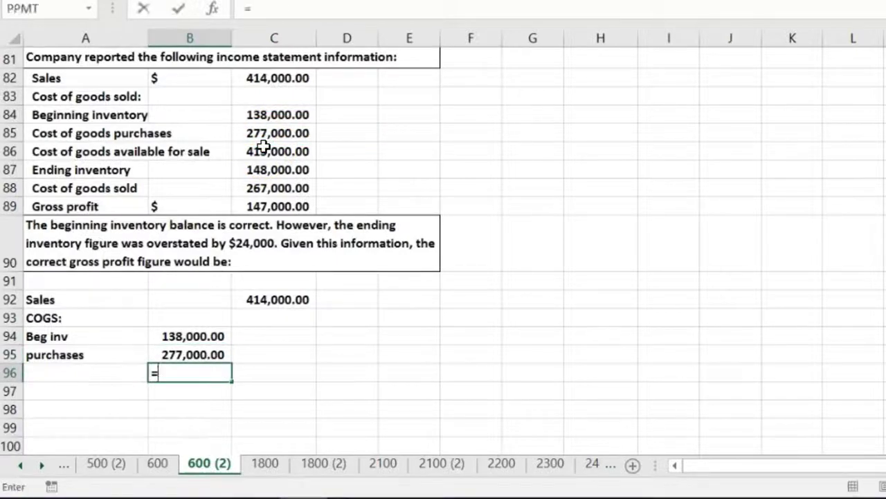
Step: Total beginning inventory and purchases in B96 with =B94+B95, and underline the purchases amount in B95
{"action": "type", "text": "="}
{"action": "key", "text": "Up"}
{"action": "key", "text": "Up"}
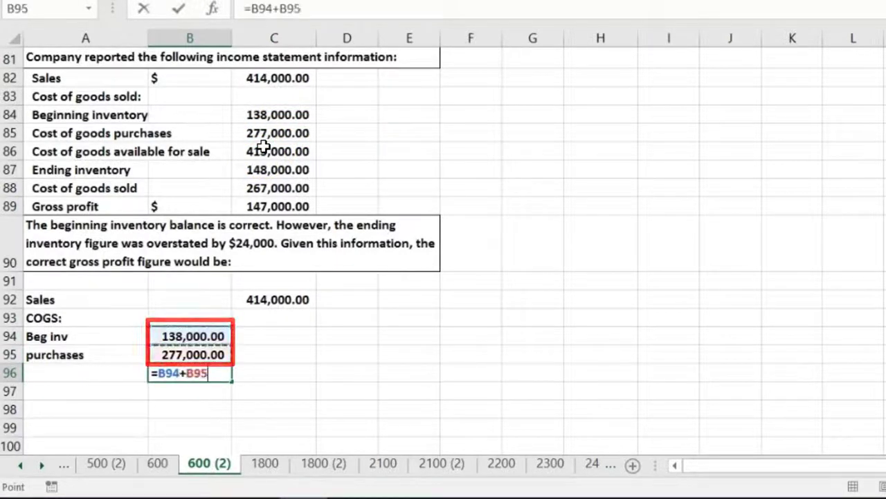
{"action": "key", "text": "Return"}
{"action": "key", "text": "Up"}
{"action": "key", "text": "Up"}
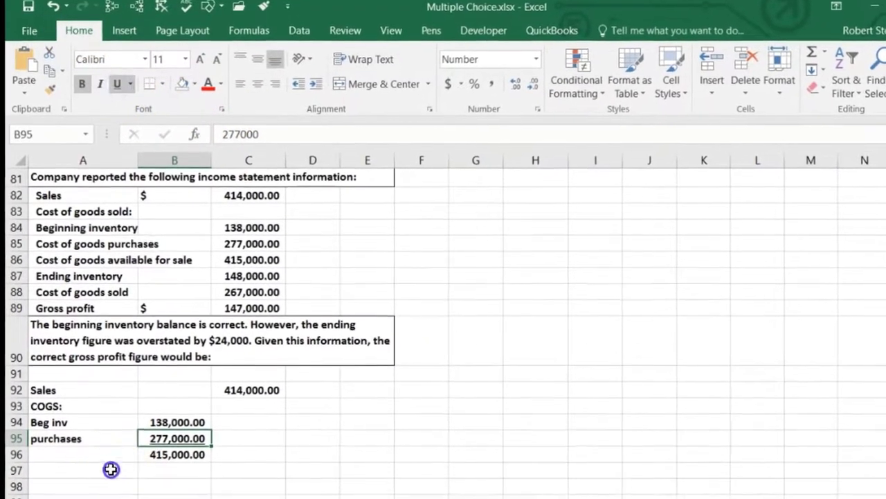
{"action": "left_click", "coordinate": [111, 473]}
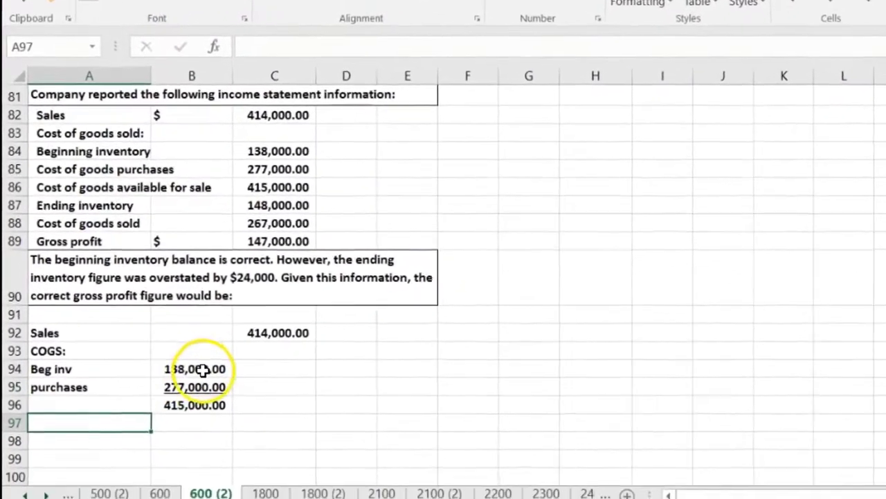
{"action": "left_click_drag", "start_coordinate": [200, 370], "coordinate": [199, 386]}
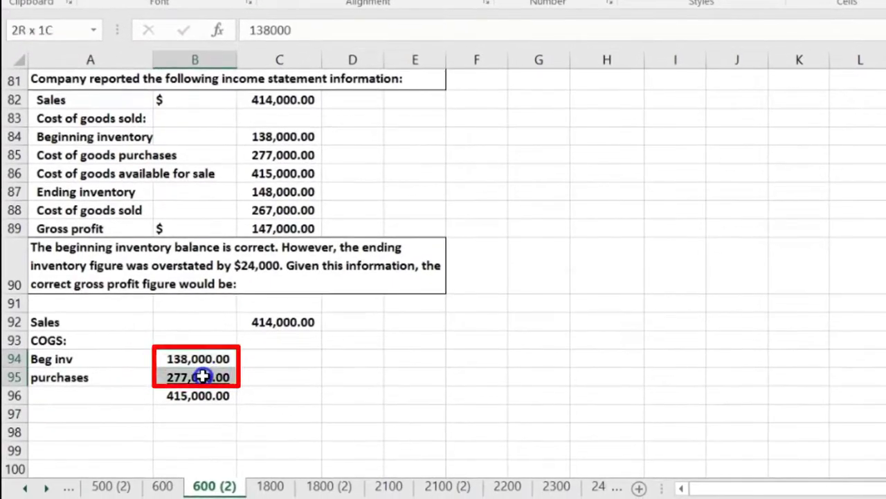
{"action": "left_click", "coordinate": [208, 400]}
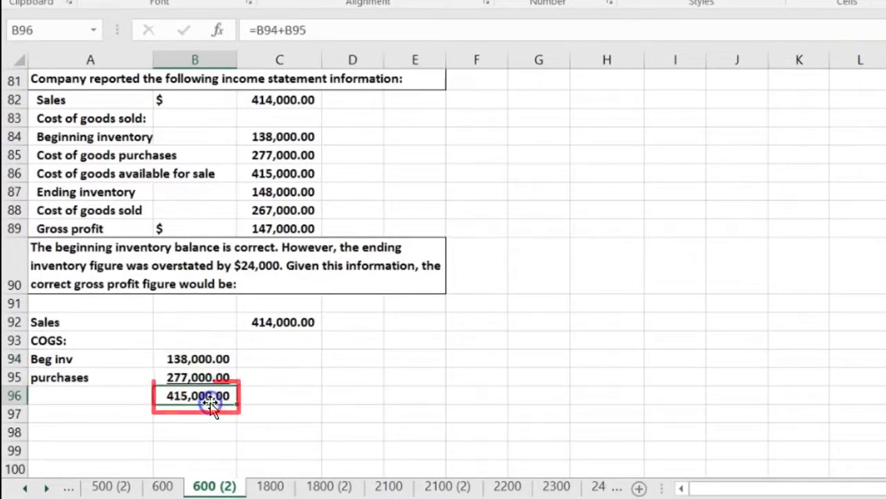
Step: Enter the ending inventory label End inv in A97
{"action": "left_click", "coordinate": [101, 409]}
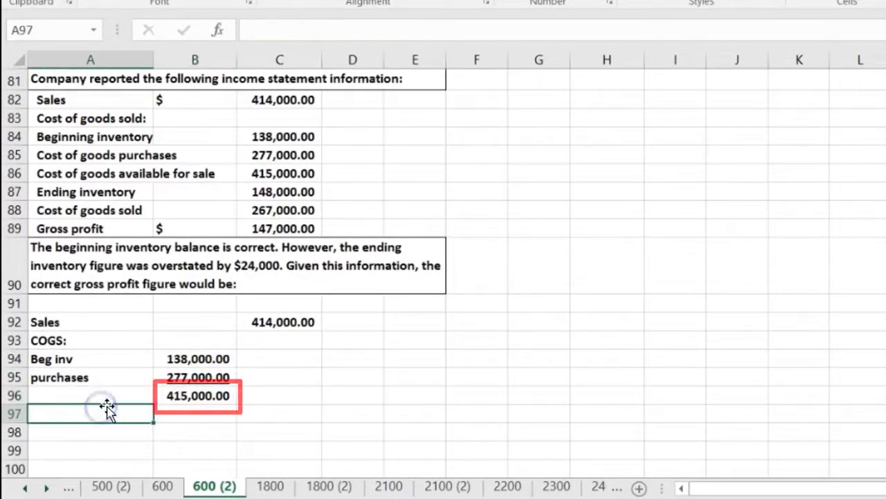
{"action": "type", "text": "Ind"}
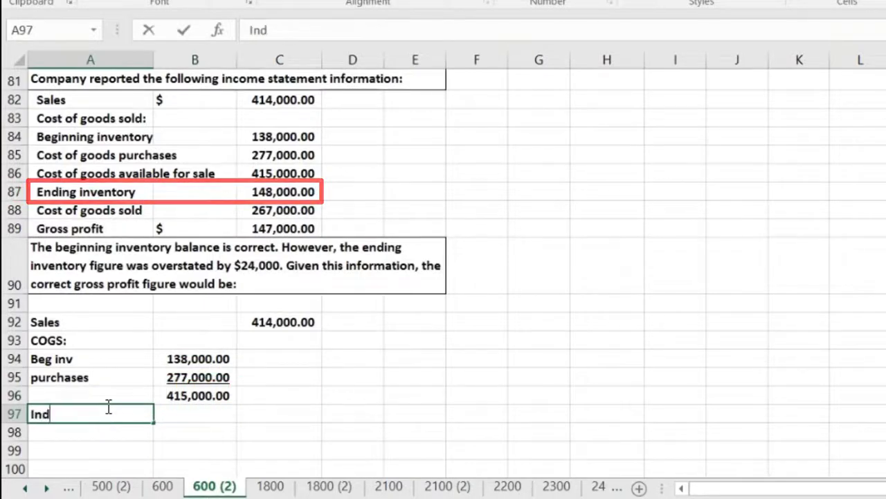
{"action": "key", "text": "BackSpace"}
{"action": "key", "text": "BackSpace"}
{"action": "key", "text": "BackSpace"}
{"action": "type", "text": "End "}
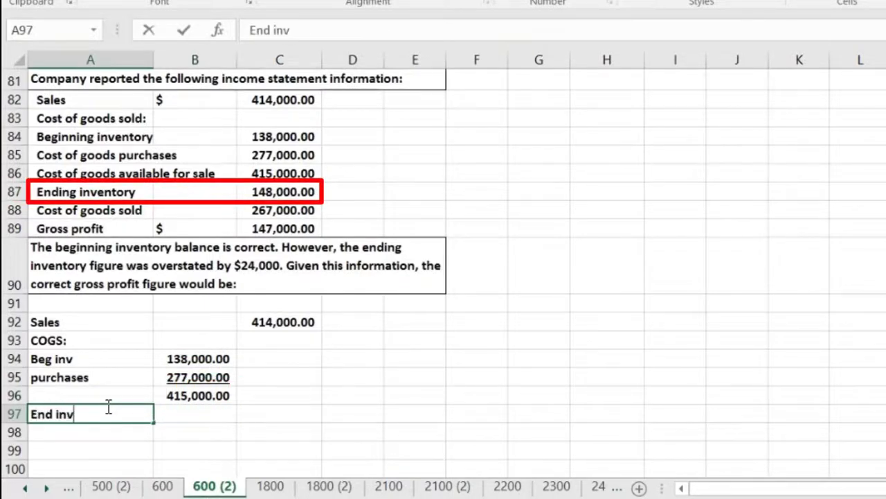
{"action": "type", "text": "inv"}
{"action": "key", "text": "Tab"}
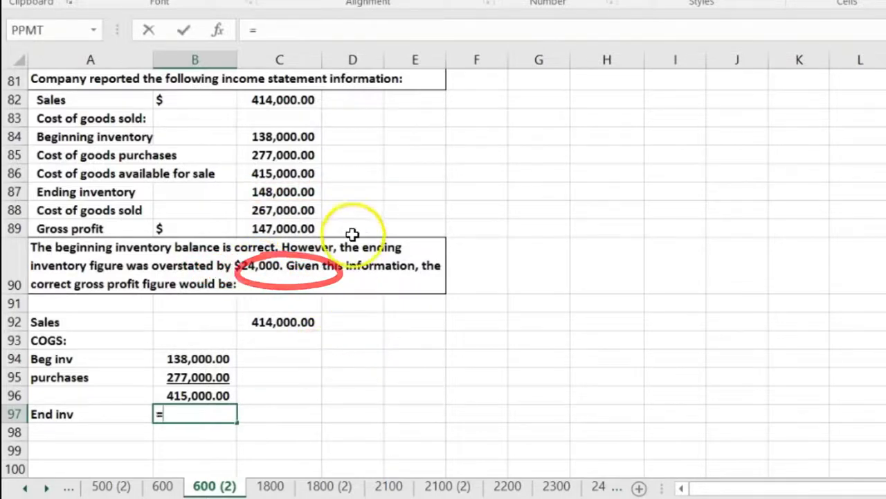
{"action": "type", "text": "4800"}
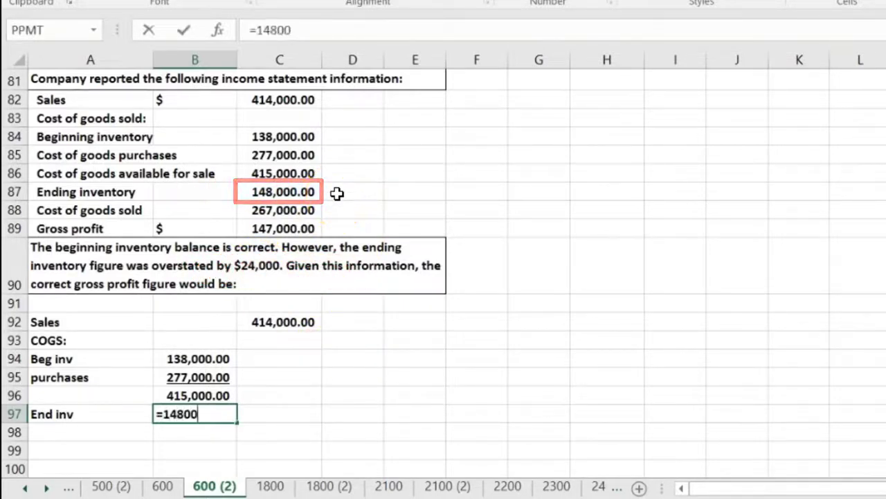
{"action": "type", "text": "0-24"}
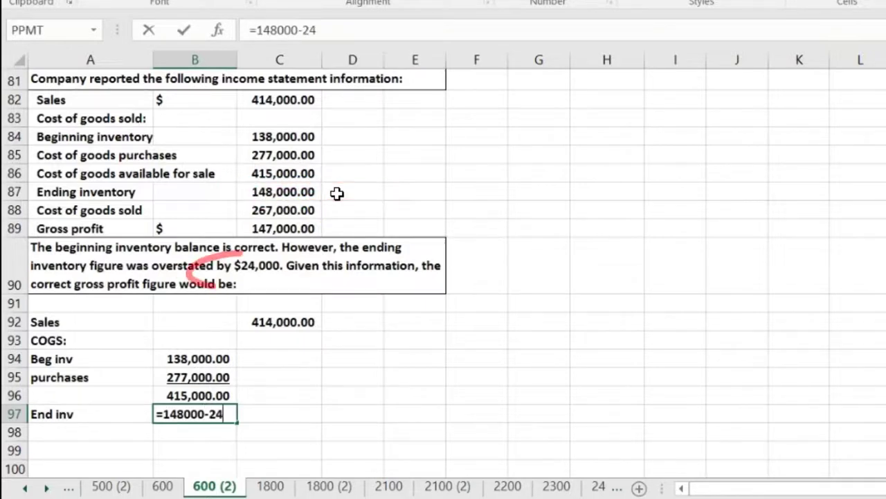
{"action": "type", "text": "000"}
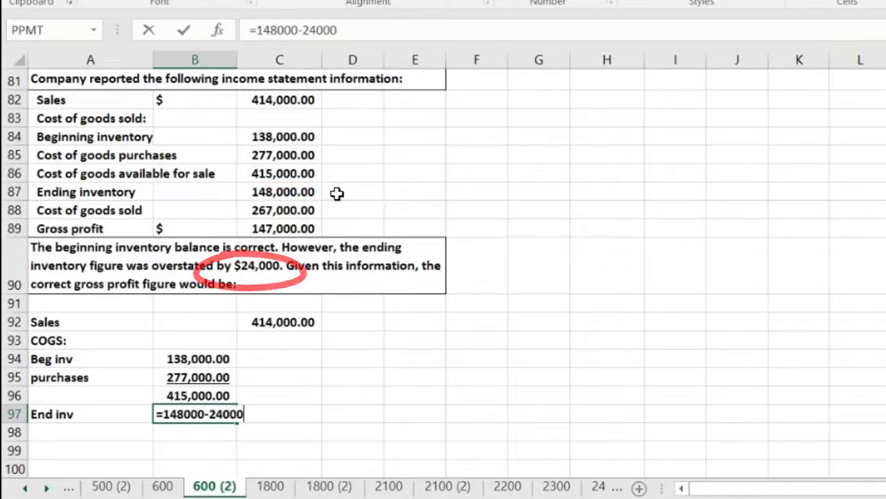
{"action": "key", "text": "Return"}
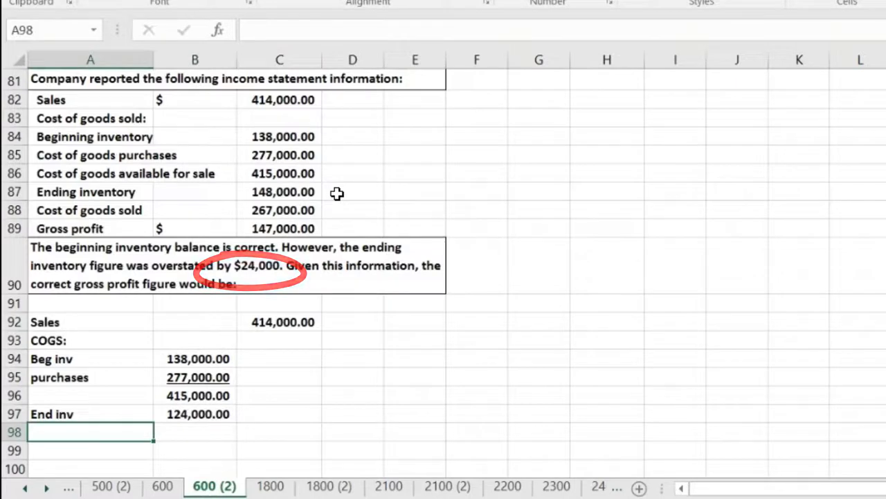
{"action": "key", "text": "Up"}
{"action": "key", "text": "Right"}
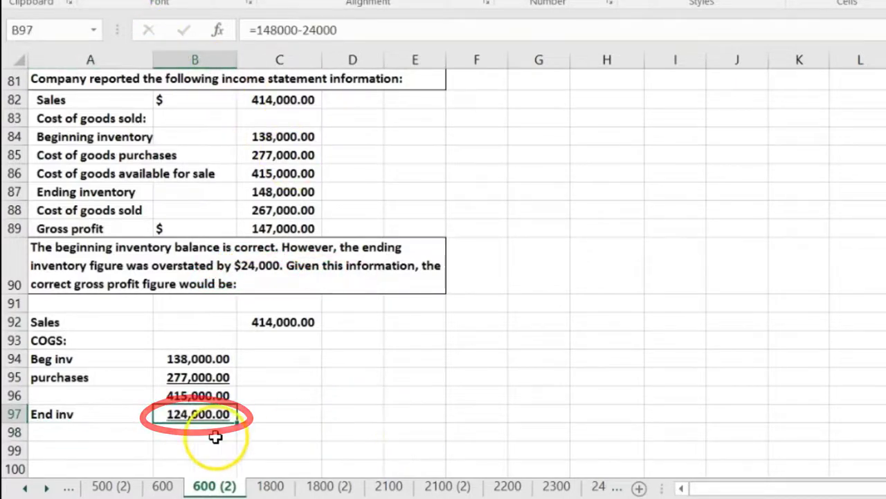
Step: Label A98 COGS: and calculate cost of goods sold in C98 with =B96-B97
{"action": "left_click", "coordinate": [86, 430]}
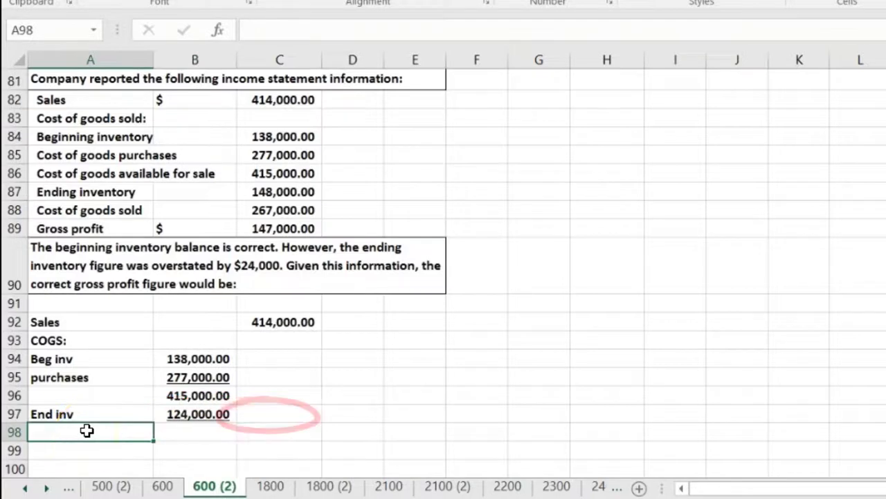
{"action": "type", "text": "COGS:"}
{"action": "key", "text": "Tab"}
{"action": "key", "text": "Tab"}
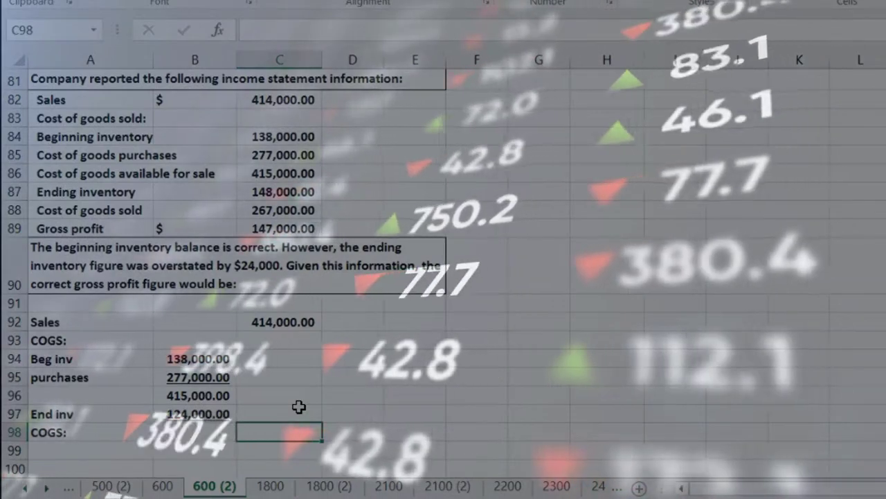
{"action": "scroll", "coordinate": [298, 407], "scroll_direction": "down", "scroll_amount": 2}
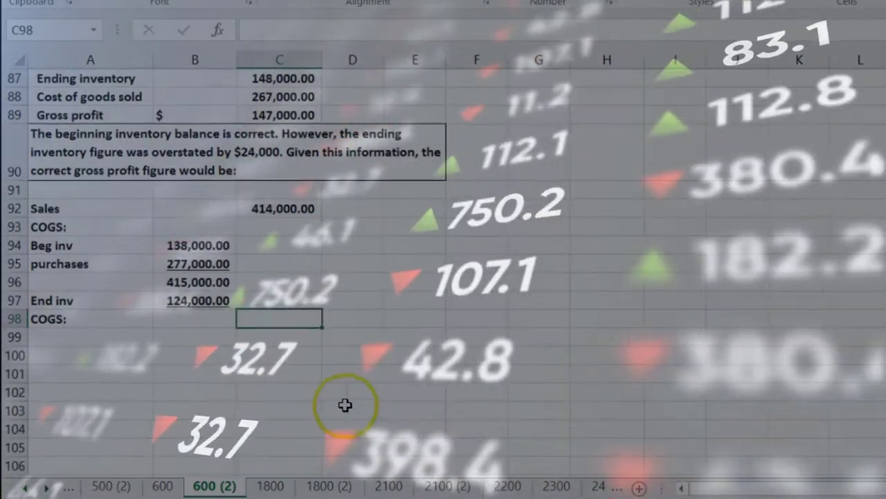
{"action": "type", "text": "="}
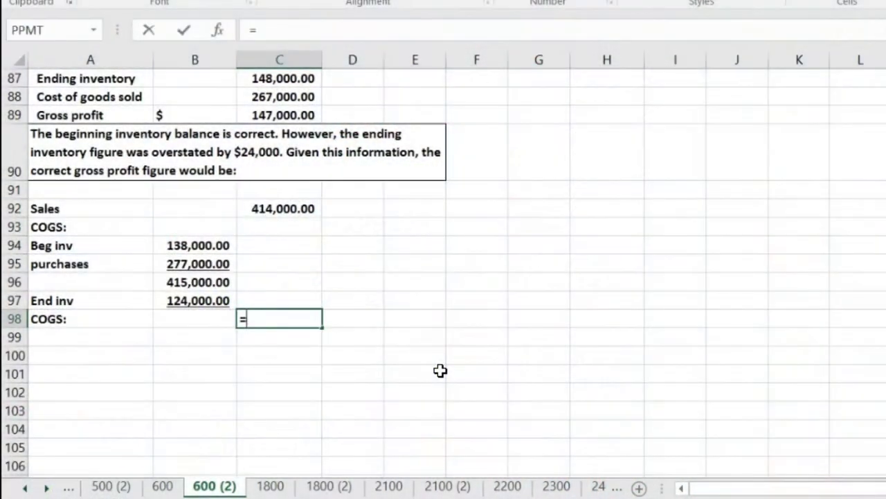
{"action": "left_click", "coordinate": [218, 282]}
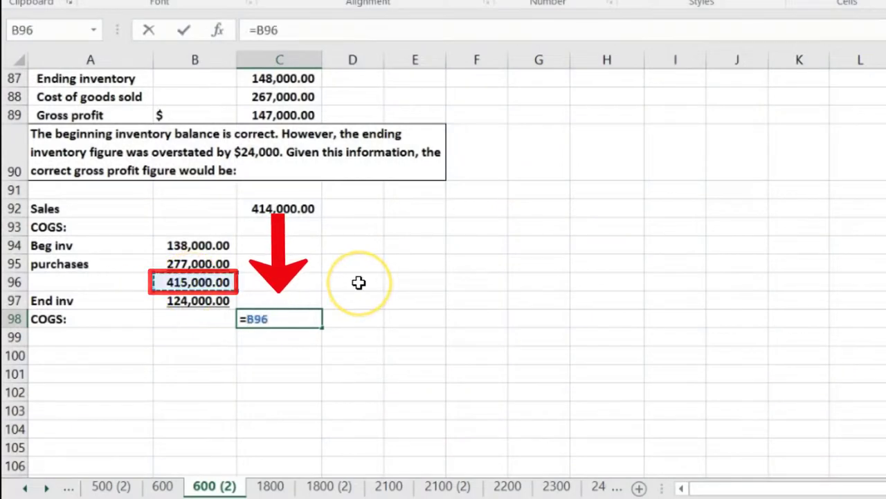
{"action": "type", "text": "-"}
{"action": "left_click", "coordinate": [202, 300]}
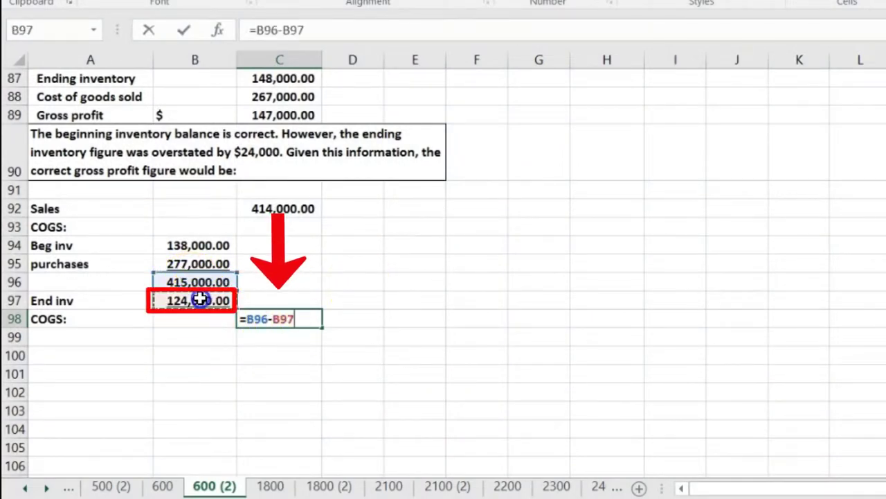
{"action": "key", "text": "Return"}
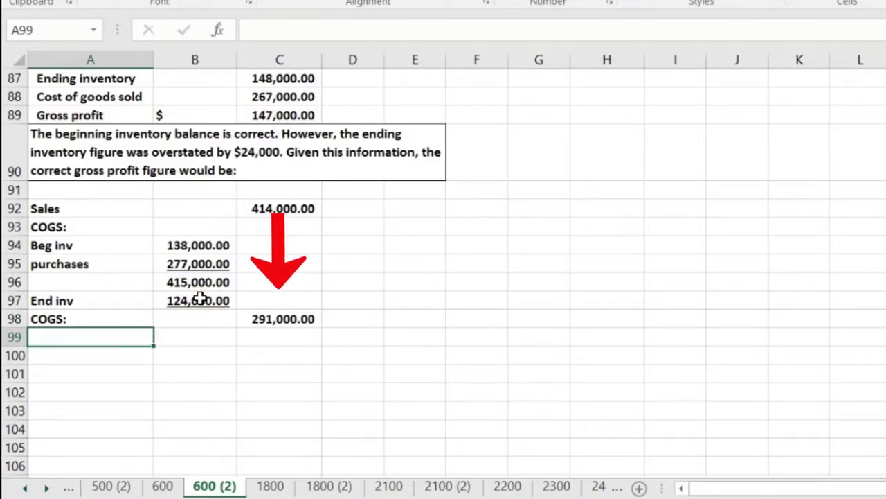
Step: Label A99 Gross and calculate the gross profit in C99 with =C92-C98
{"action": "type", "text": "Gros"}
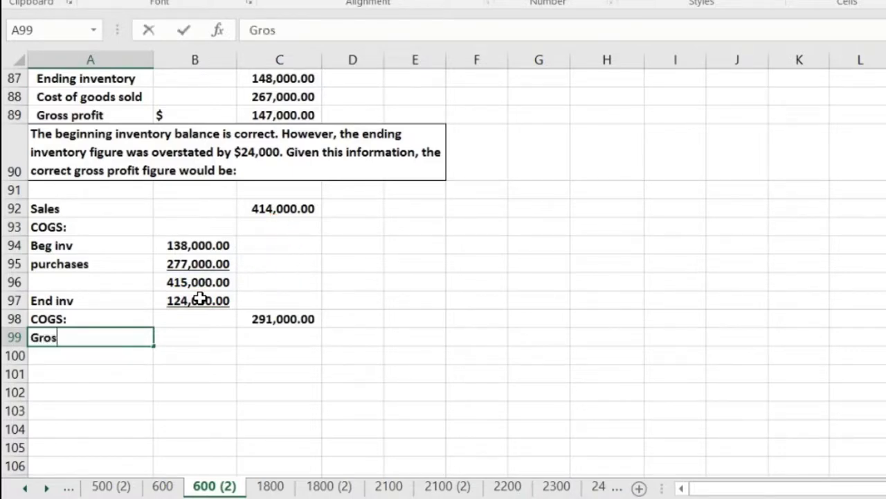
{"action": "type", "text": "s"}
{"action": "key", "text": "Tab"}
{"action": "key", "text": "Tab"}
{"action": "type", "text": "="}
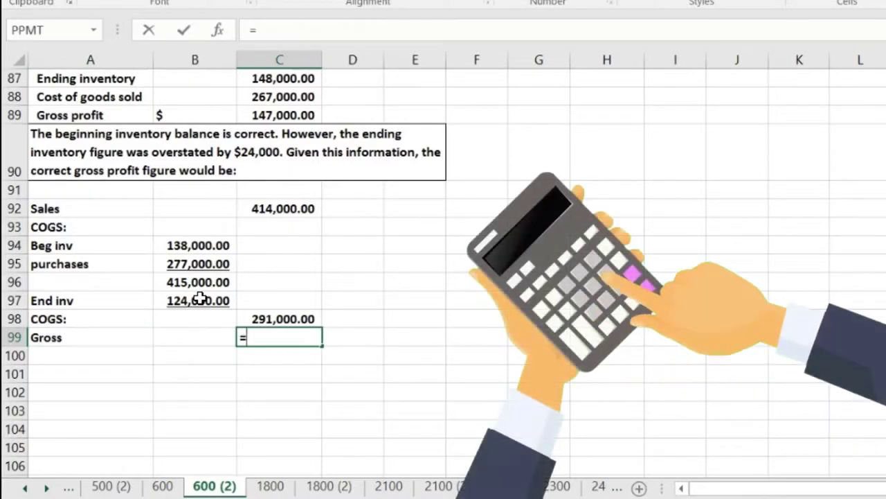
{"action": "left_click", "coordinate": [261, 206]}
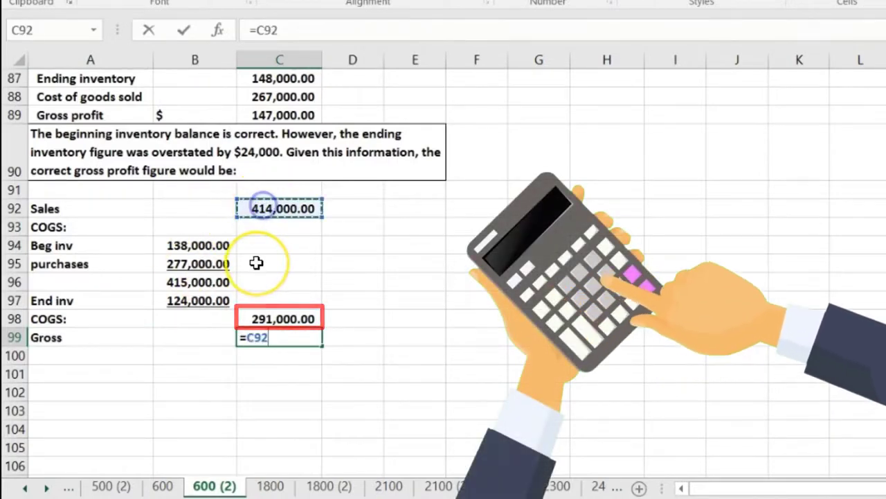
{"action": "type", "text": "-"}
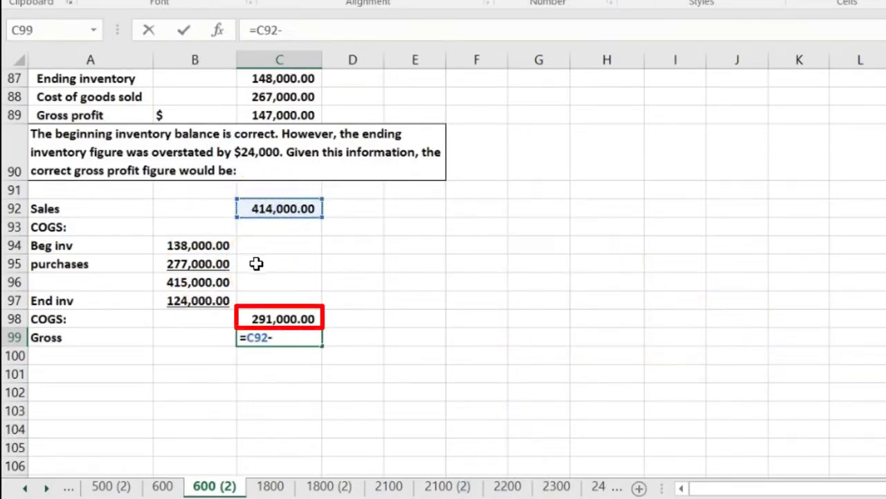
{"action": "left_click", "coordinate": [260, 317]}
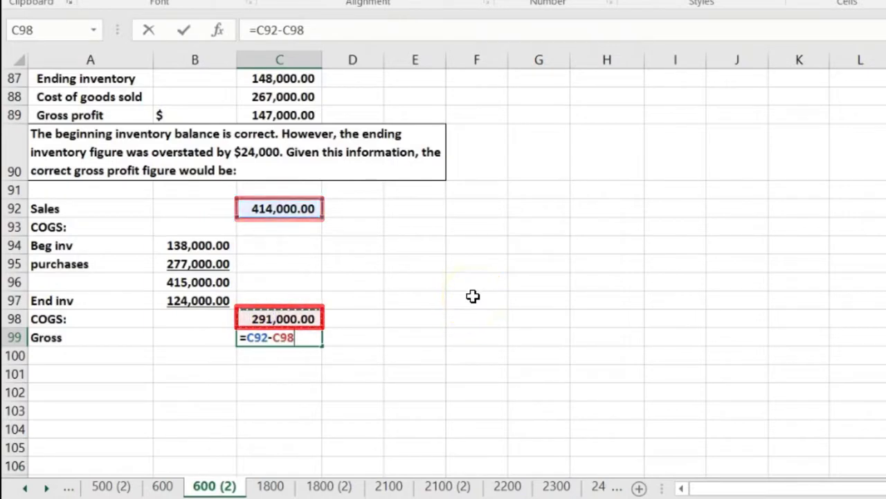
{"action": "key", "text": "Return"}
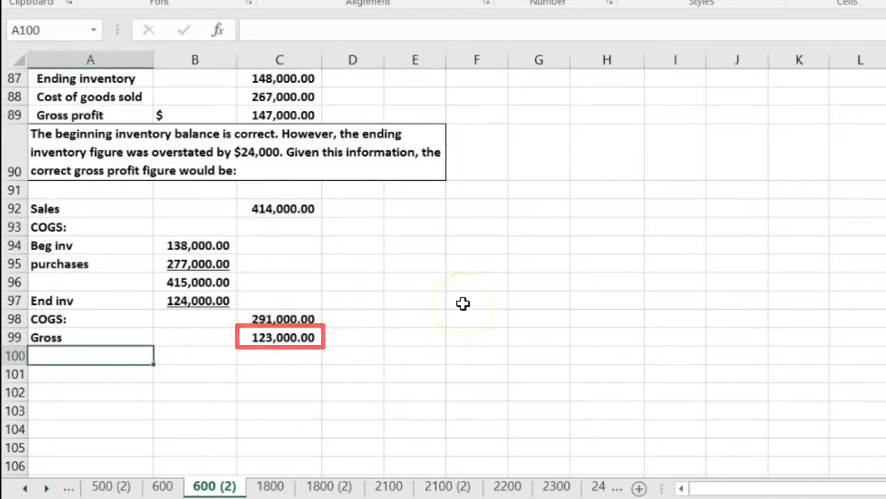